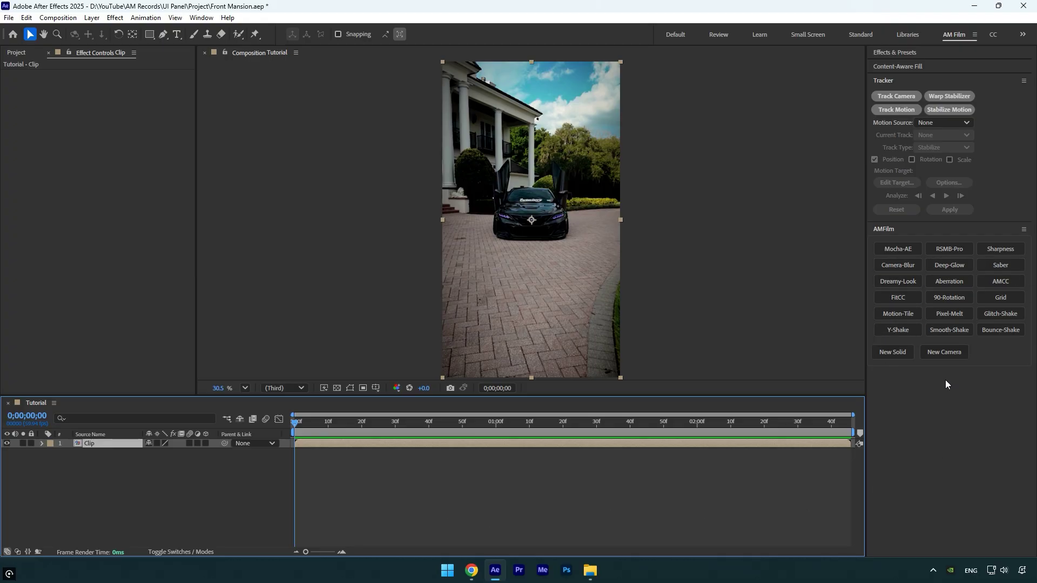
Try the Deep Glow and New Solid actions, then undo the glow and delete the solid.
click(957, 271)
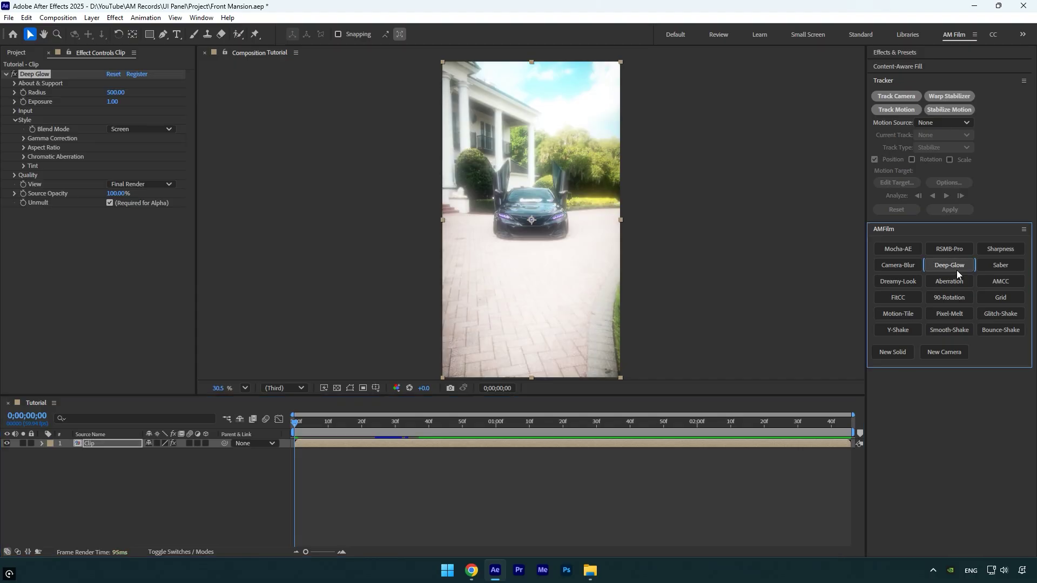
key(ctrl+z)
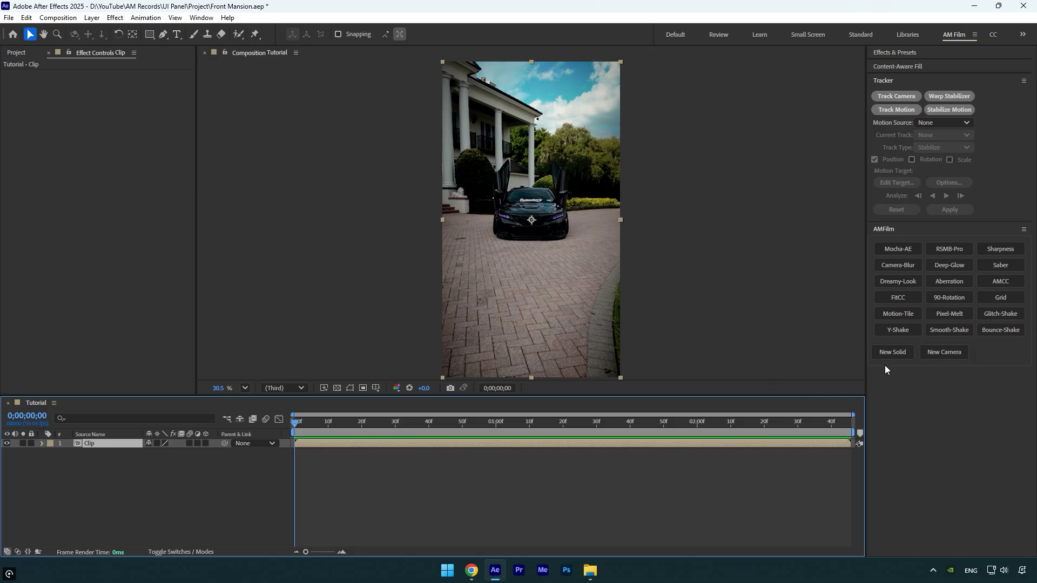
click(899, 352)
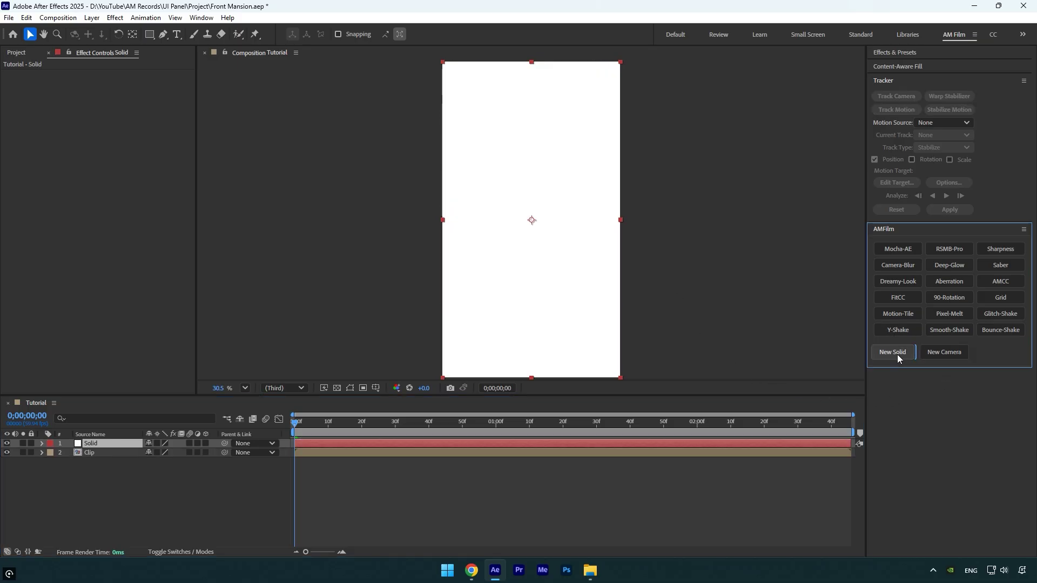
click(770, 442)
key(Delete)
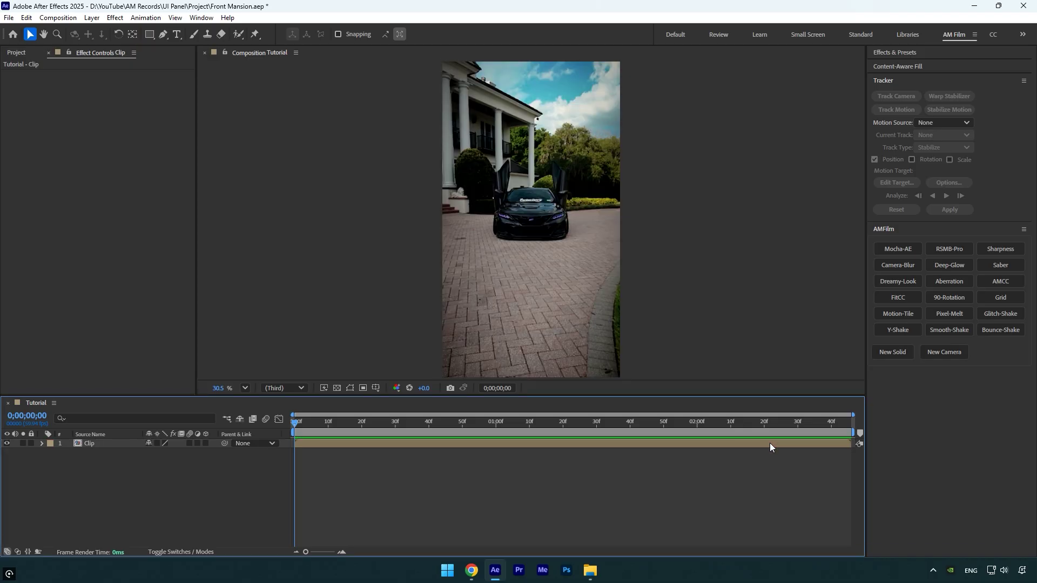
Apply Lumetri Color to the Clip layer by searching 'lume' in the effect search.
click(770, 443)
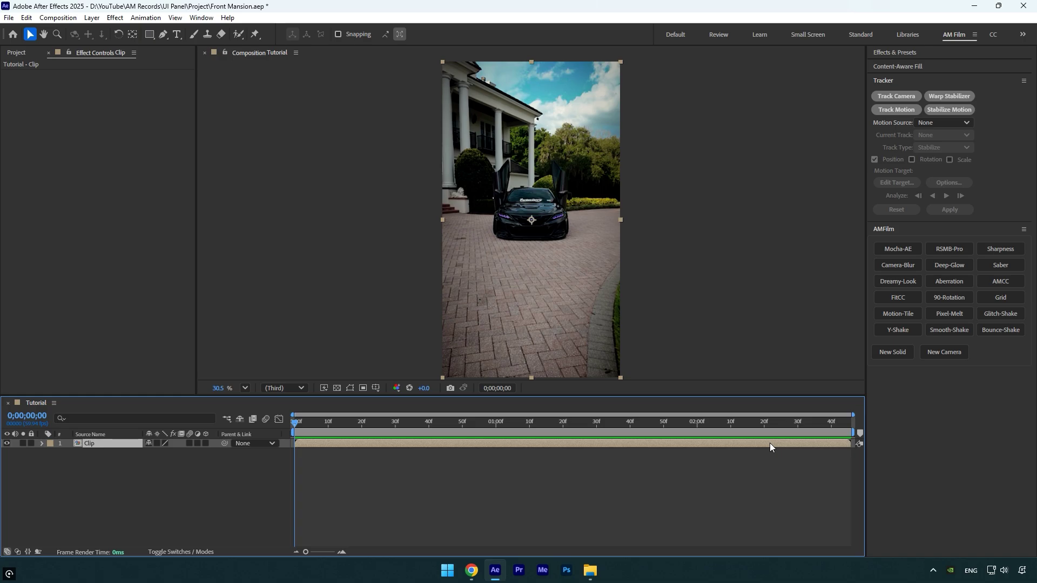
key(ctrl+space)
text(lume)
click(538, 233)
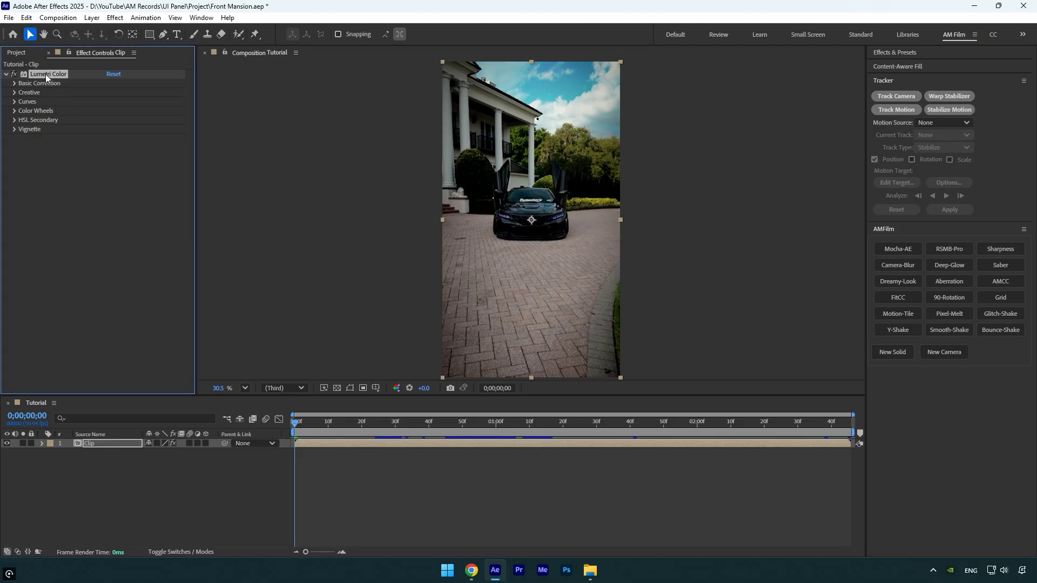
Start saving an animation preset and create an AM Film Presets folder in YouTube\AM Records\UI Panel.
click(145, 18)
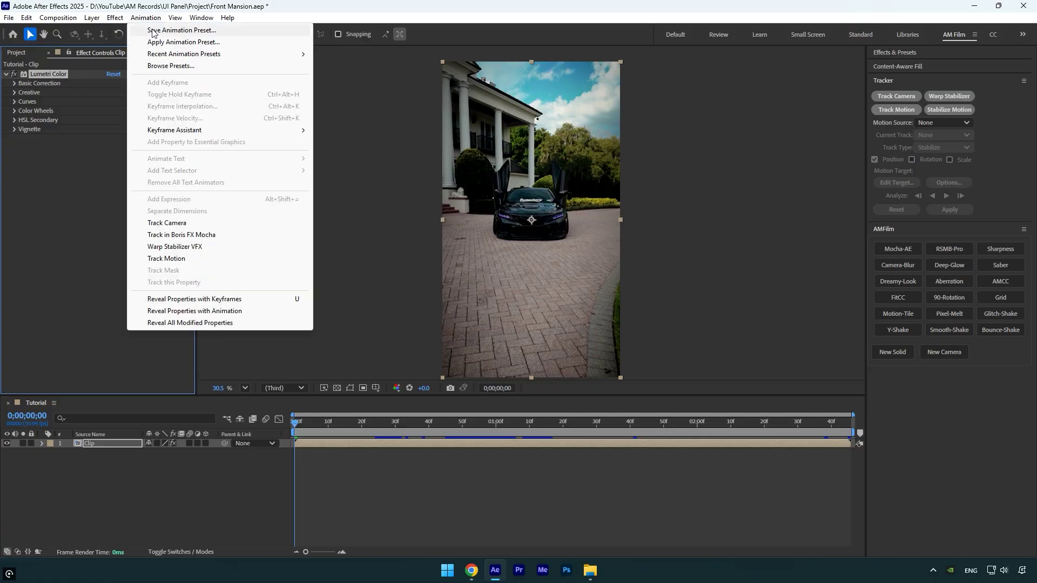
click(152, 31)
click(163, 54)
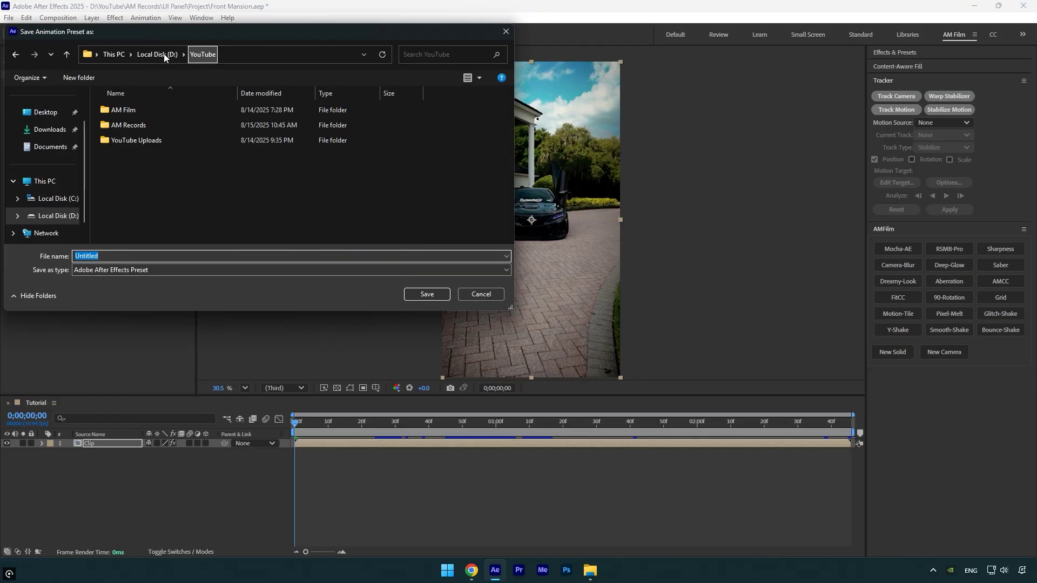
double_click(128, 125)
double_click(123, 155)
click(78, 77)
text(AM Film Presets)
key(Return)
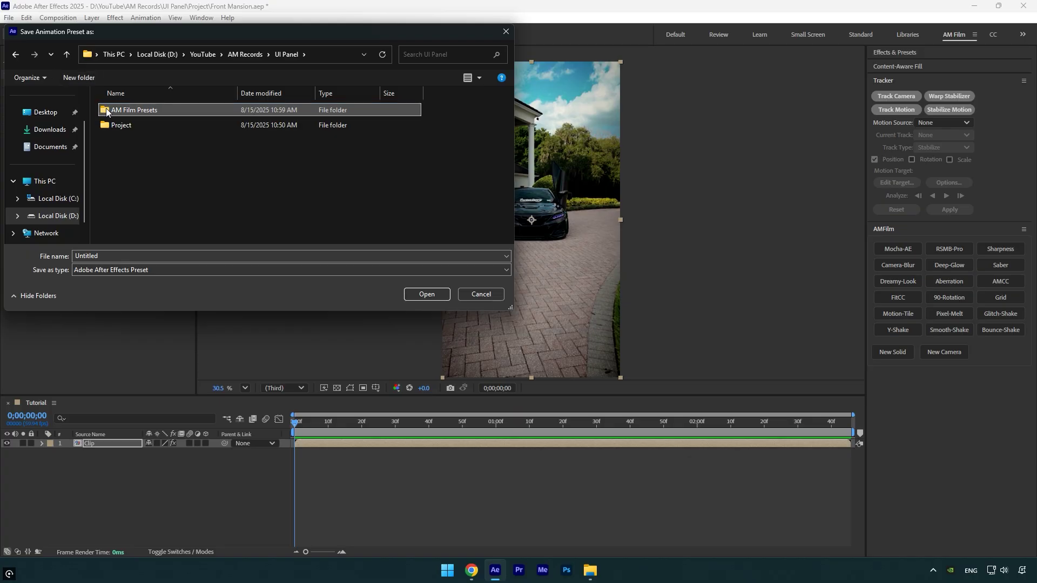
Save the preset as Lumetri inside AM Film Presets and close After Effects.
double_click(133, 109)
text(Lumetri)
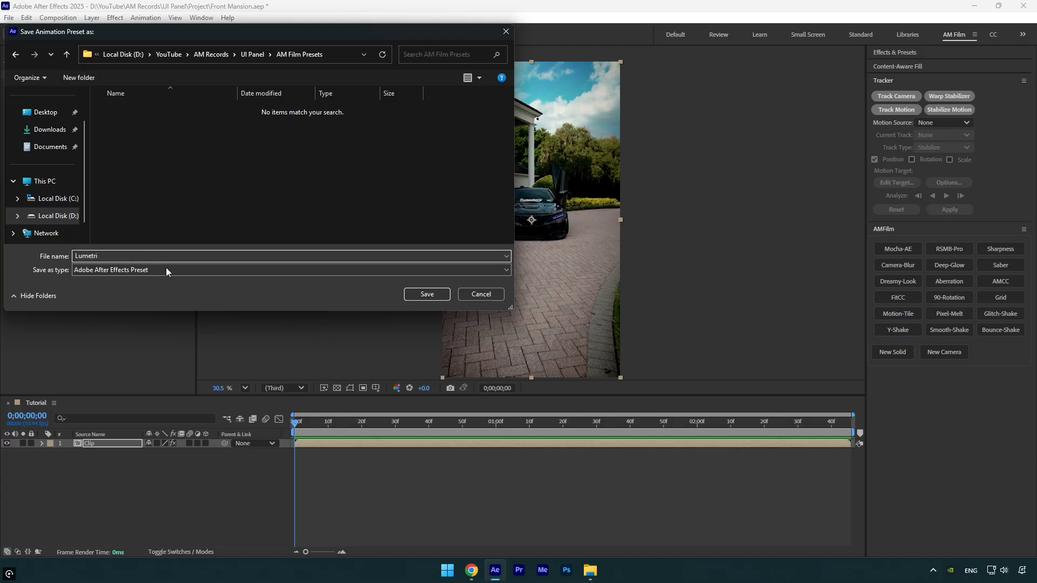
click(413, 293)
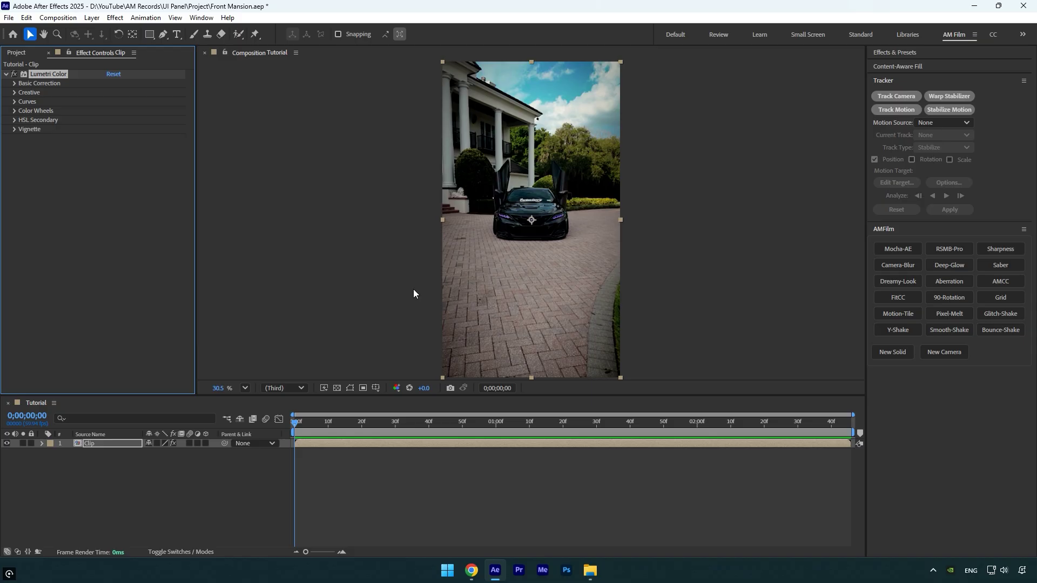
click(1023, 6)
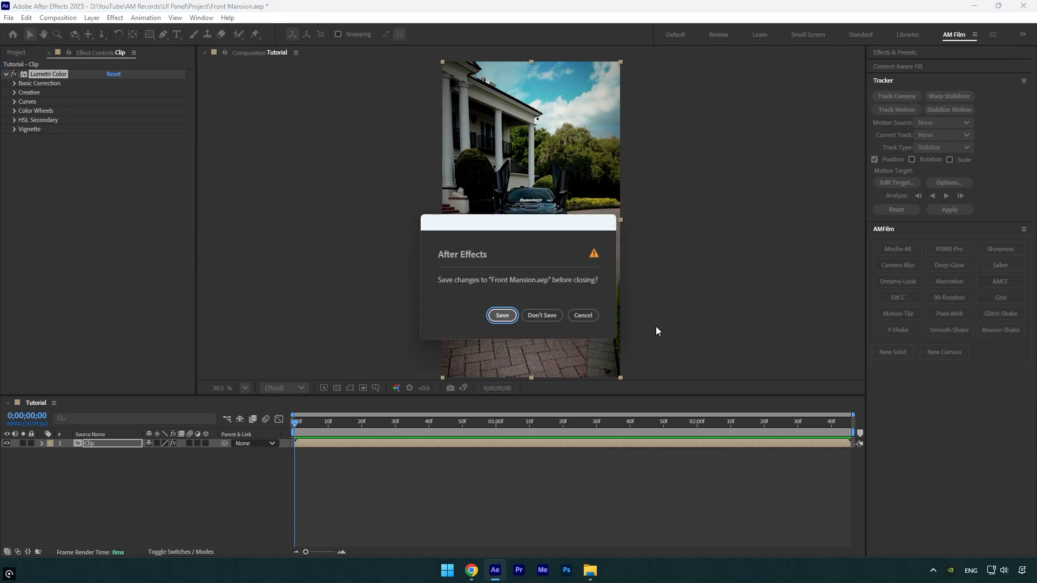
Quit After Effects without saving and confirm AM Film Presets contains the Lumetri preset.
click(549, 316)
mouse_move(590, 572)
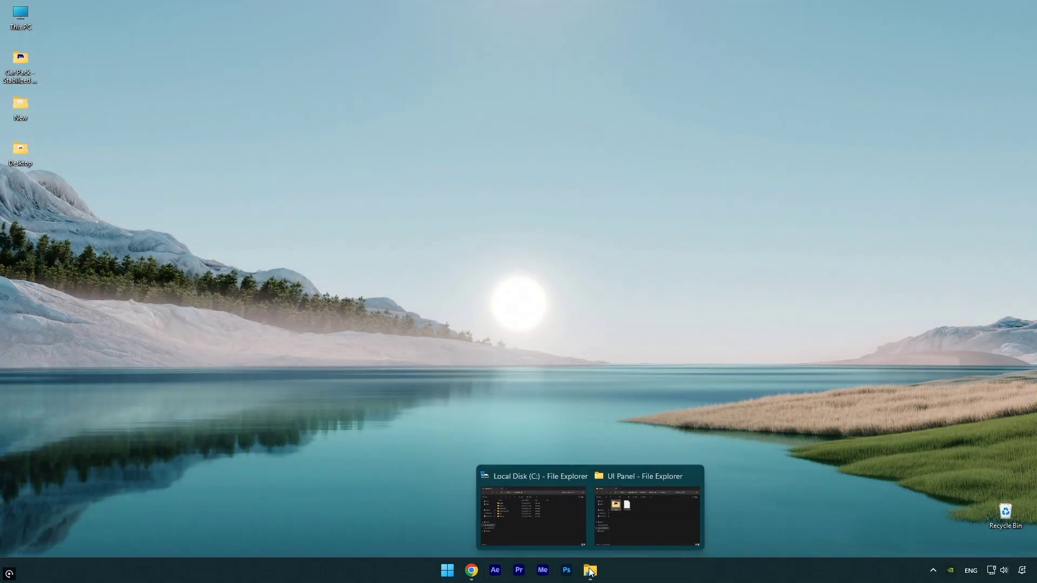
click(642, 521)
click(241, 197)
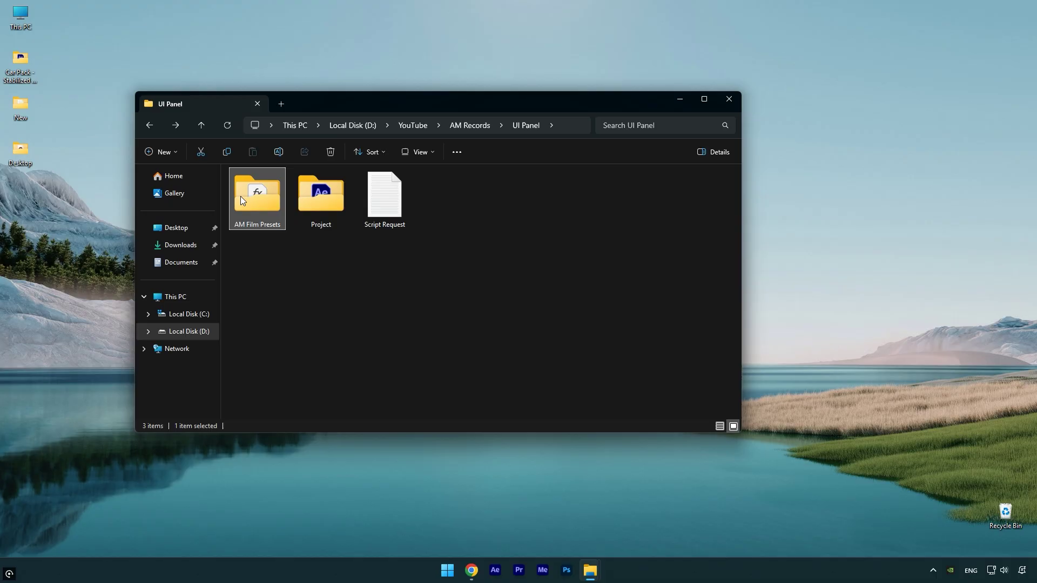
double_click(270, 214)
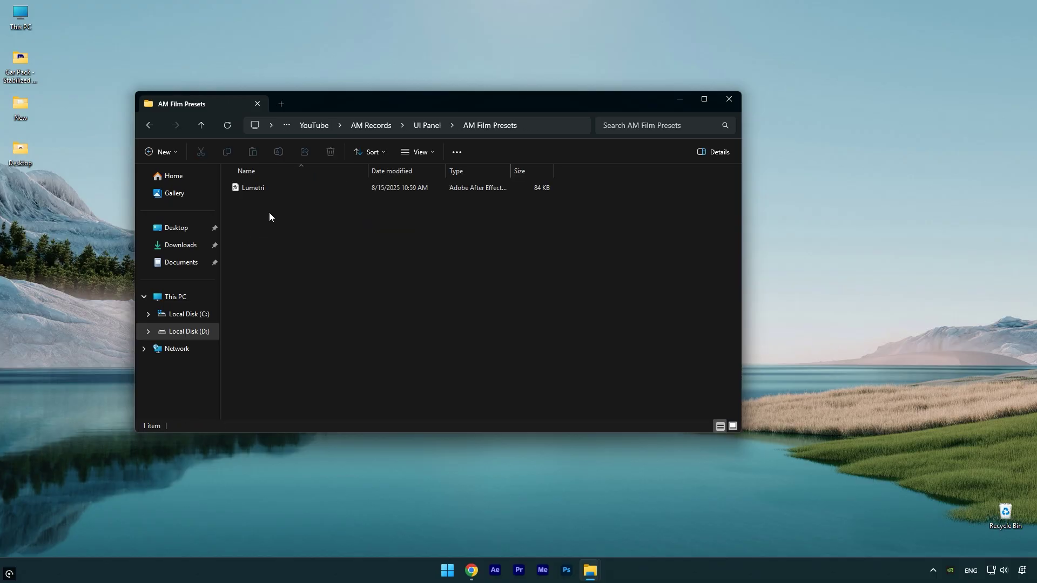
Open the Script Request note from the UI Panel folder in Notepad and select its text.
click(152, 126)
click(285, 283)
click(386, 217)
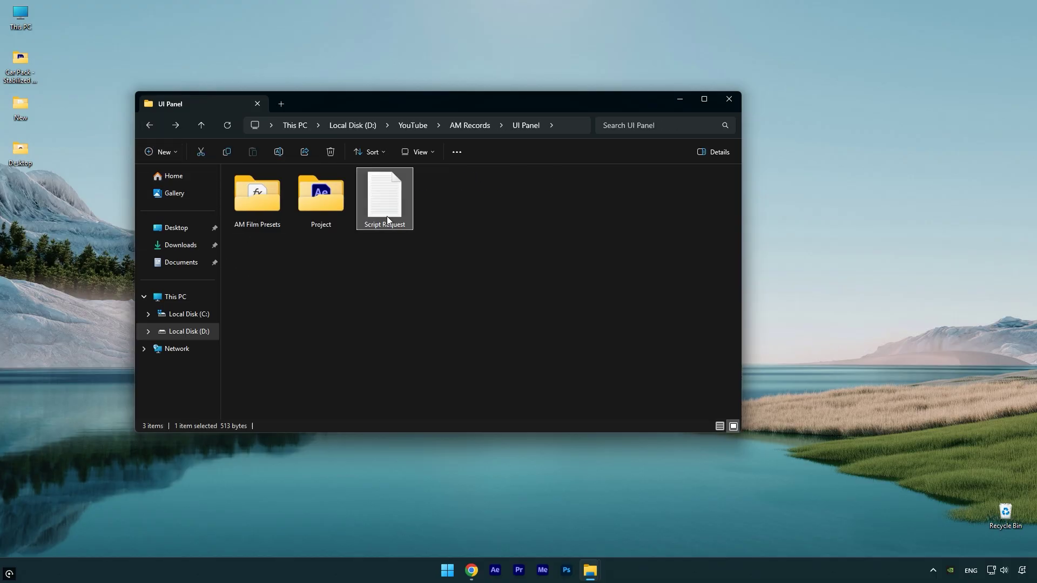
double_click(387, 216)
key(ctrl+a)
Delete the old presets folder path from the end of the note.
click(545, 263)
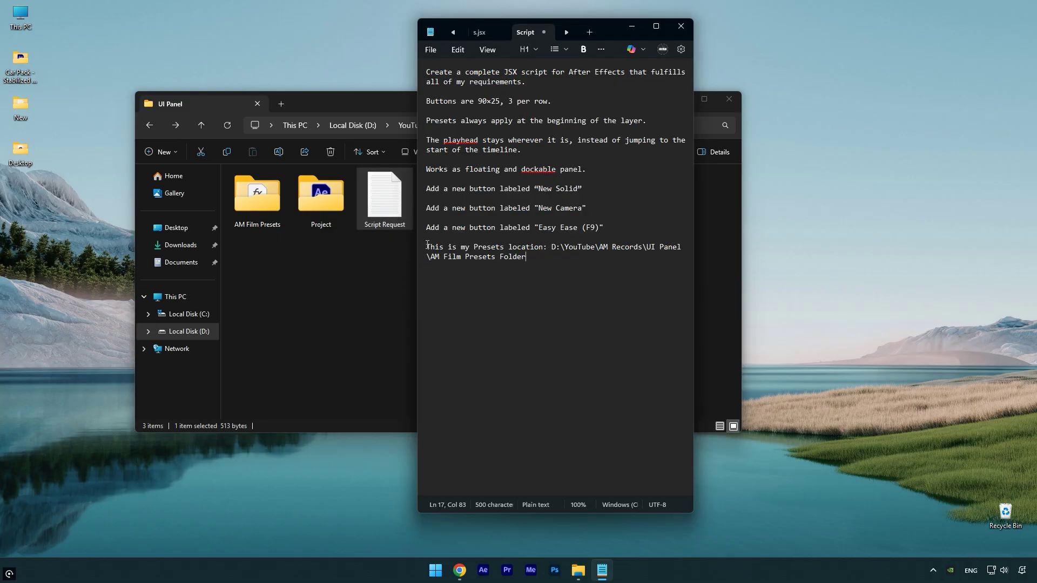
drag(423, 247, 556, 261)
click(541, 257)
key(BackSpace)
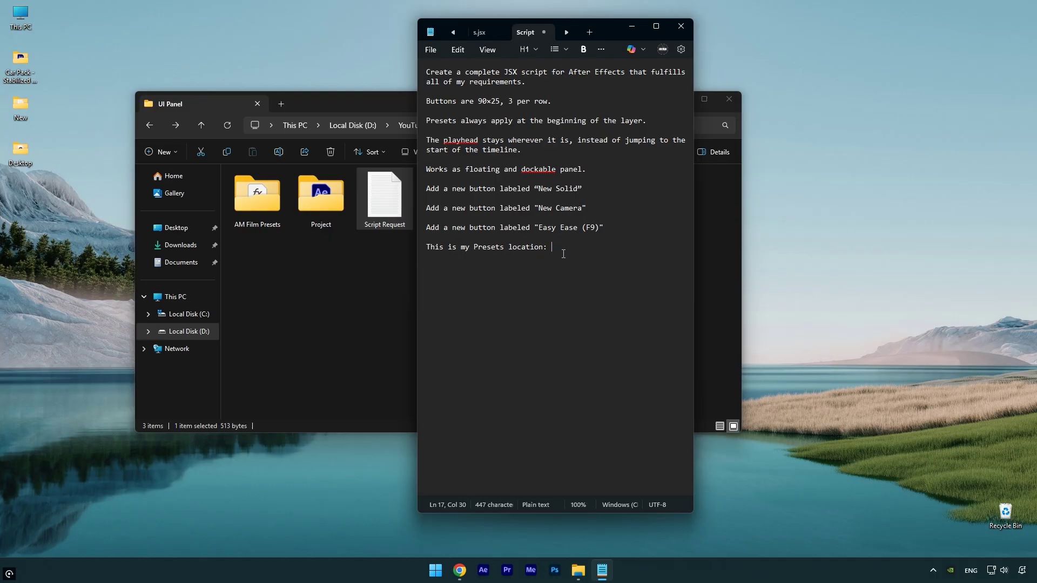
Copy the AM Film Presets folder address from Explorer, paste it into the note, and select all.
double_click(260, 198)
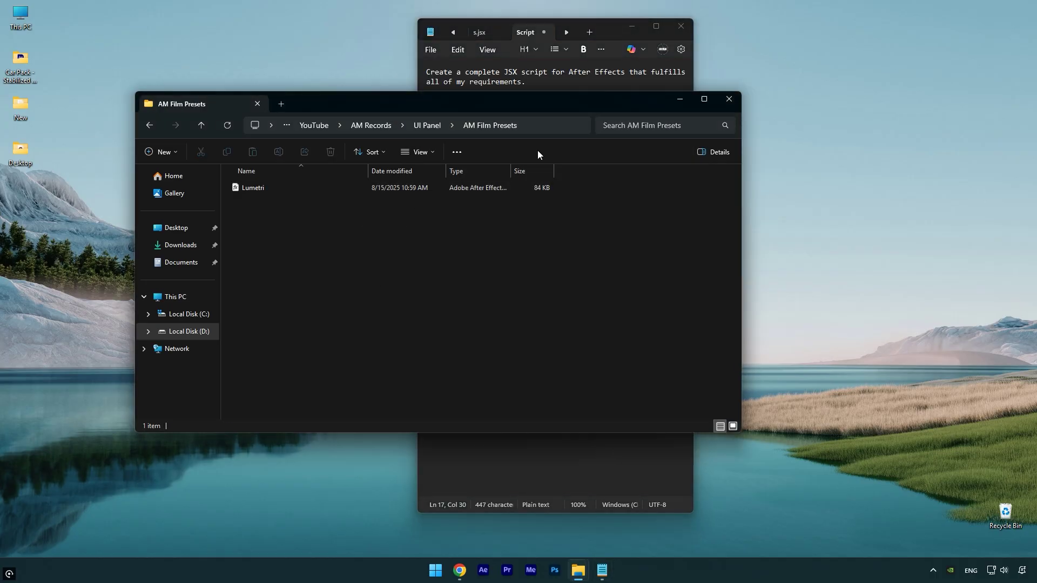
click(549, 128)
right_click(399, 126)
click(426, 158)
click(504, 209)
click(677, 106)
key(ctrl+v)
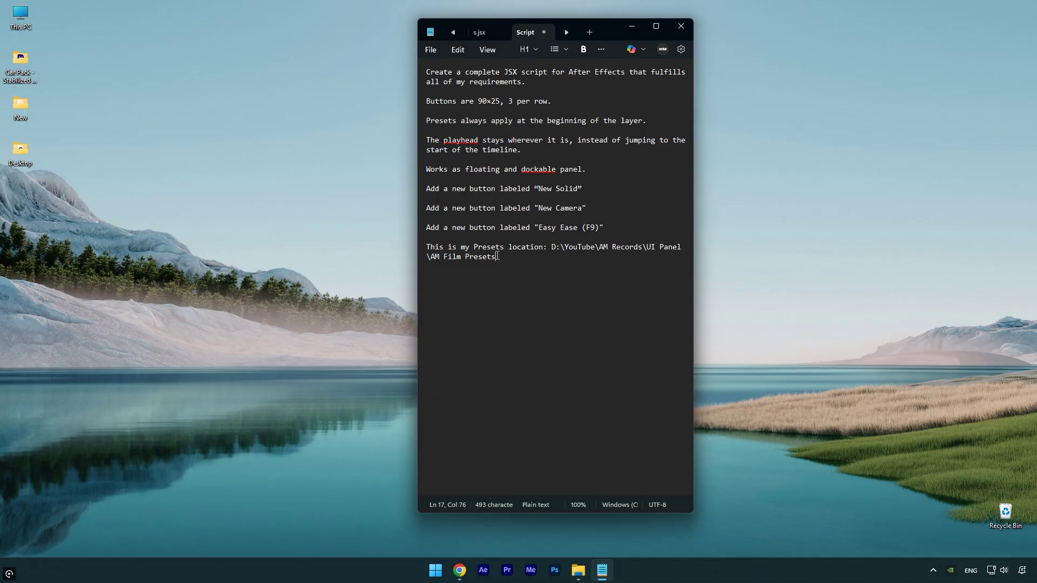
drag(512, 253, 419, 66)
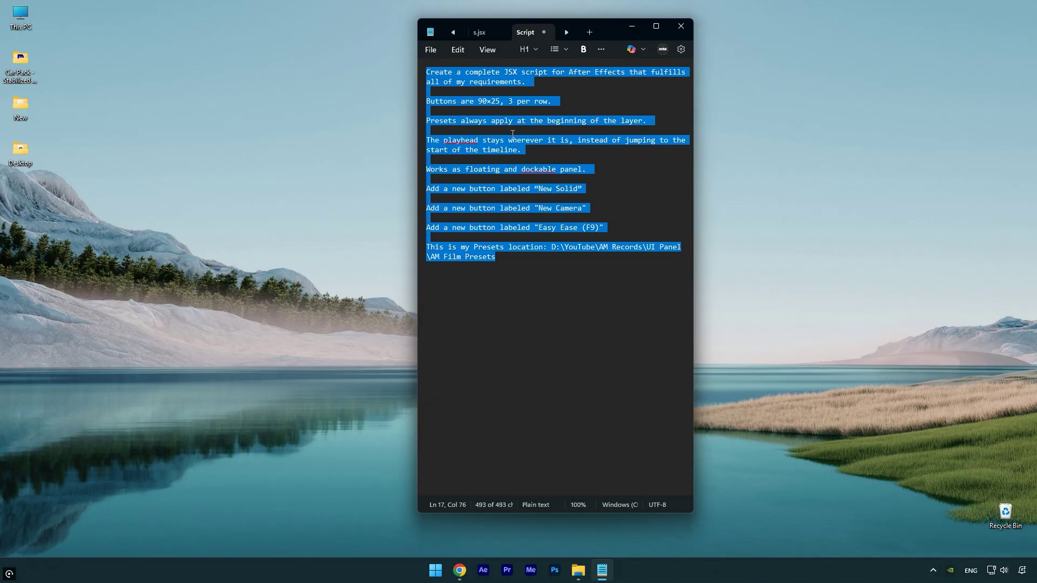
Paste the script request into ChatGPT, send it, and copy the generated JSX panel code.
click(459, 573)
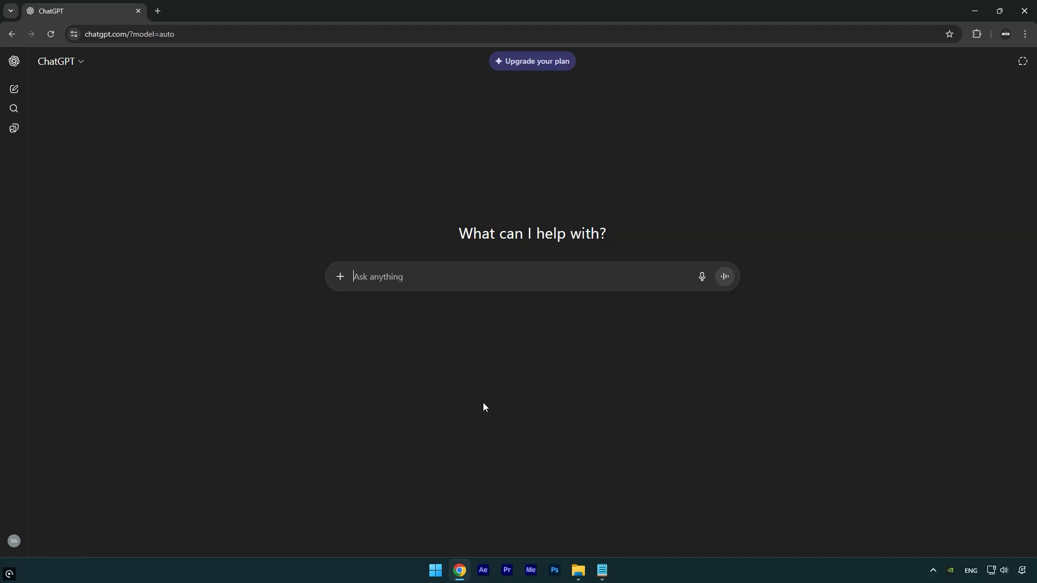
key(ctrl+v)
key(Return)
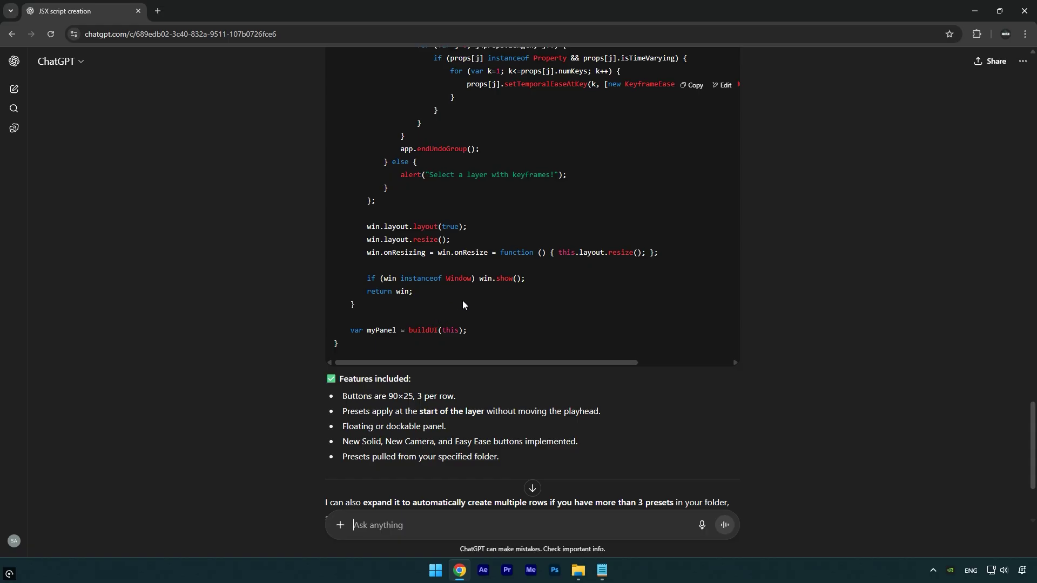
scroll(465, 304, up, 4)
click(689, 86)
Create a new text document on the desktop and paste the generated script into it.
click(976, 10)
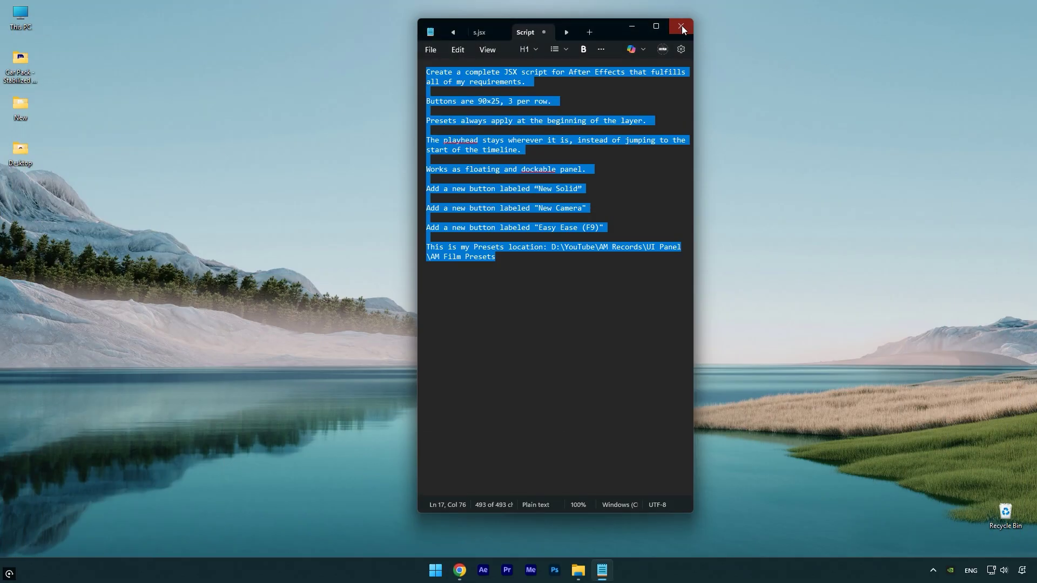
click(681, 27)
right_click(472, 156)
mouse_move(512, 240)
click(624, 293)
click(471, 149)
double_click(471, 149)
key(ctrl+v)
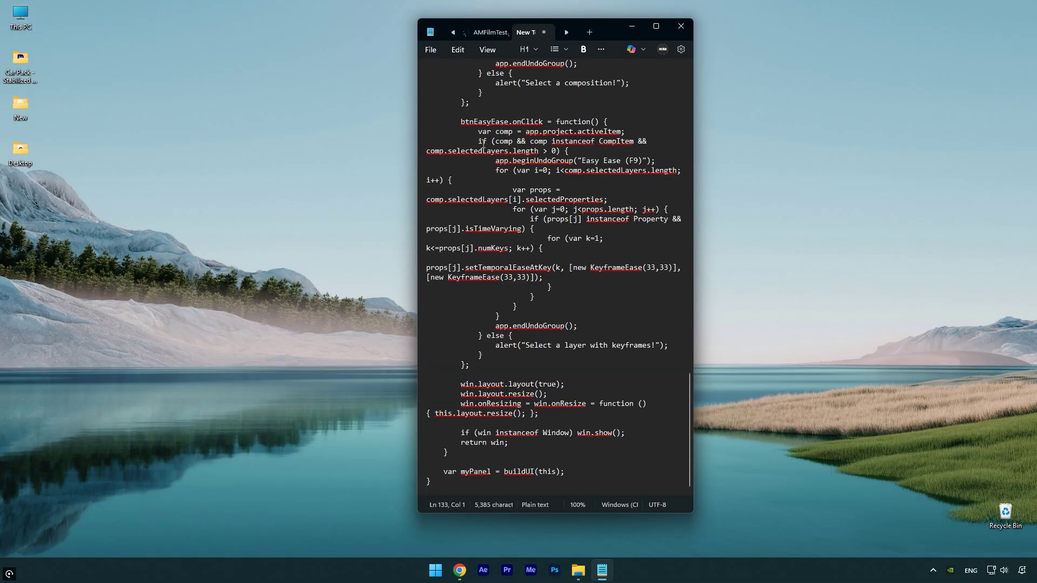
Save the script to the Desktop as AMFilmTest.jsx.
click(430, 48)
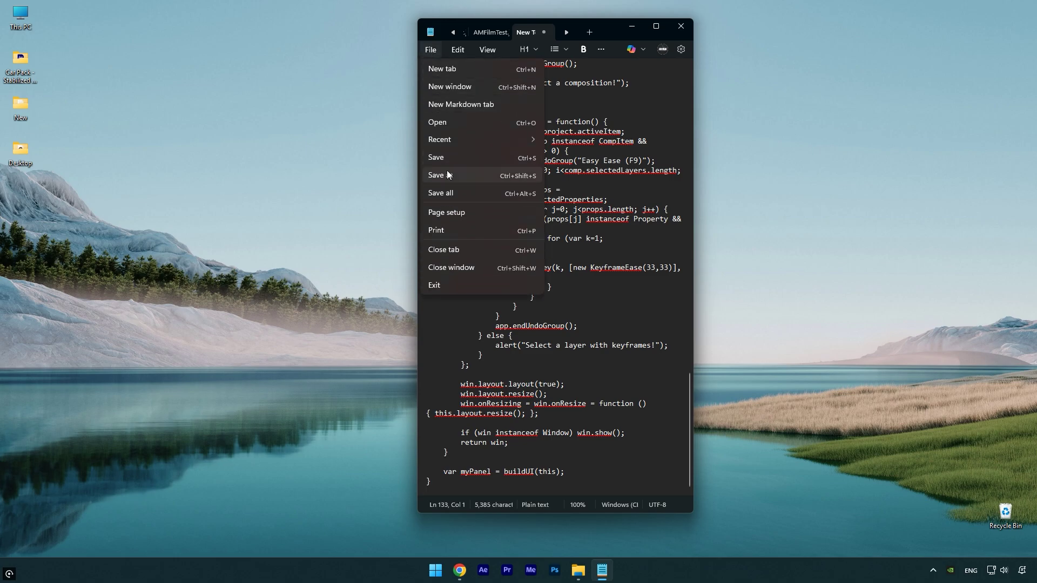
click(446, 173)
text(AMFilmTest.jsx)
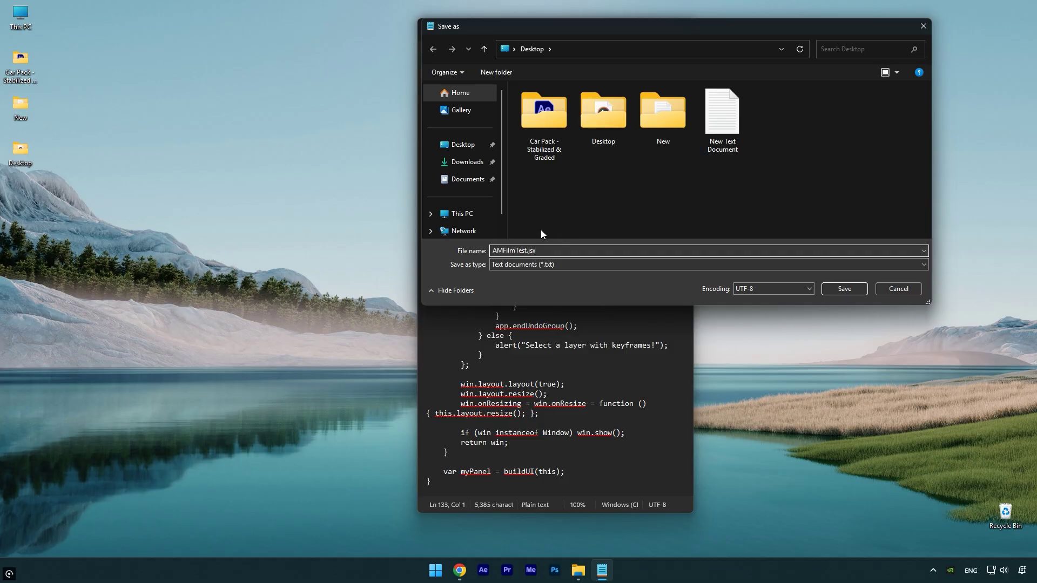
click(840, 298)
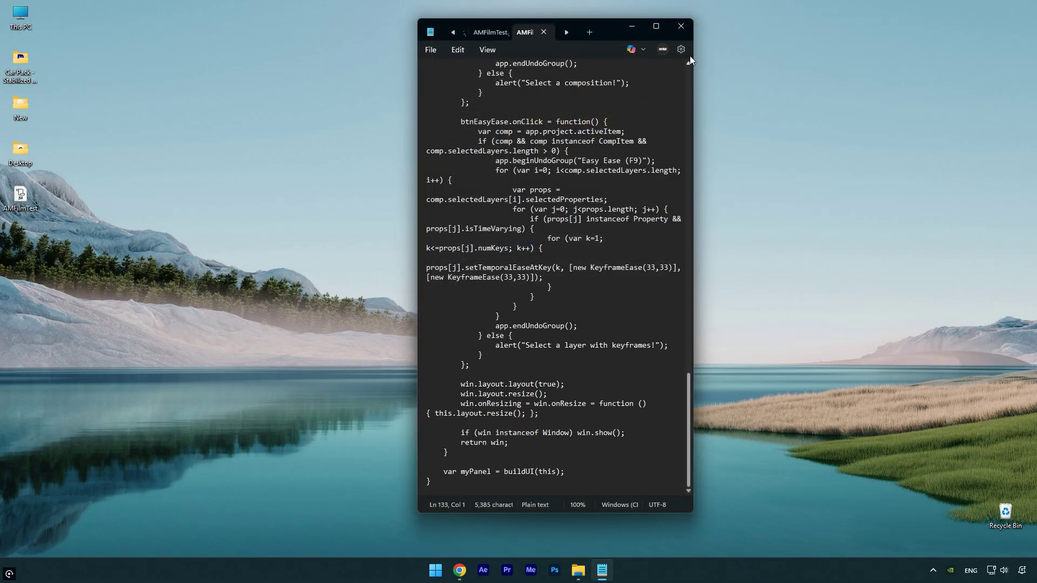
Navigate to C:\Program Files\Adobe\Adobe After Effects 2025\Support Files\Scripts\ScriptUI Panels.
click(680, 26)
drag(23, 206, 306, 141)
mouse_move(589, 570)
click(530, 510)
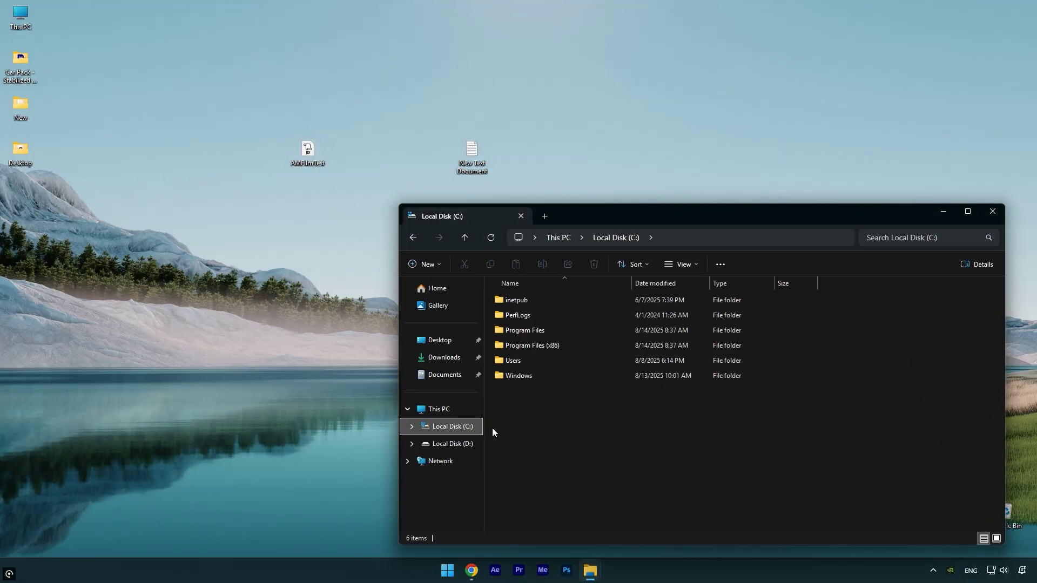
double_click(534, 331)
double_click(533, 300)
double_click(532, 299)
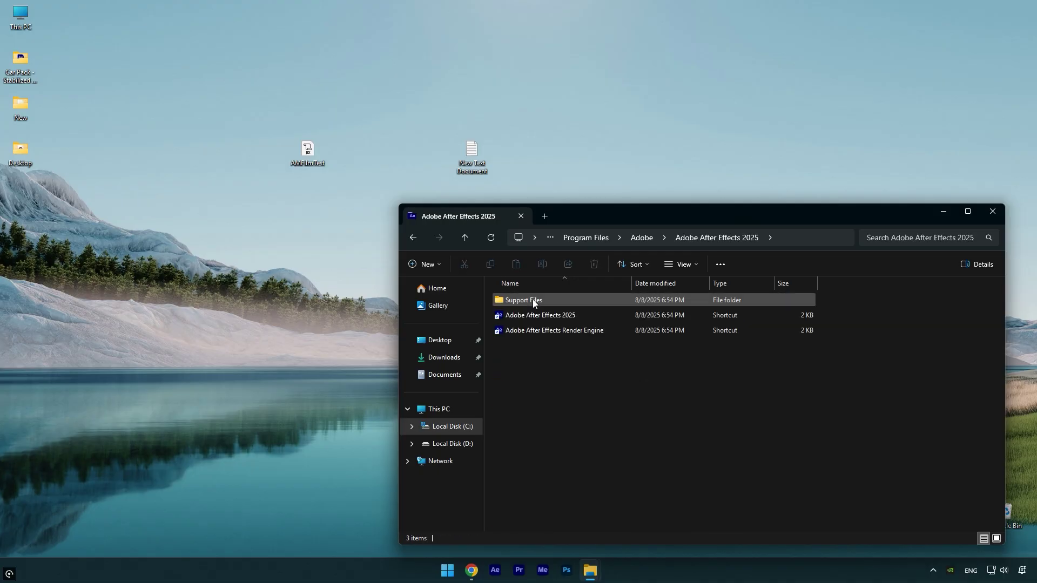
double_click(532, 299)
key(s)
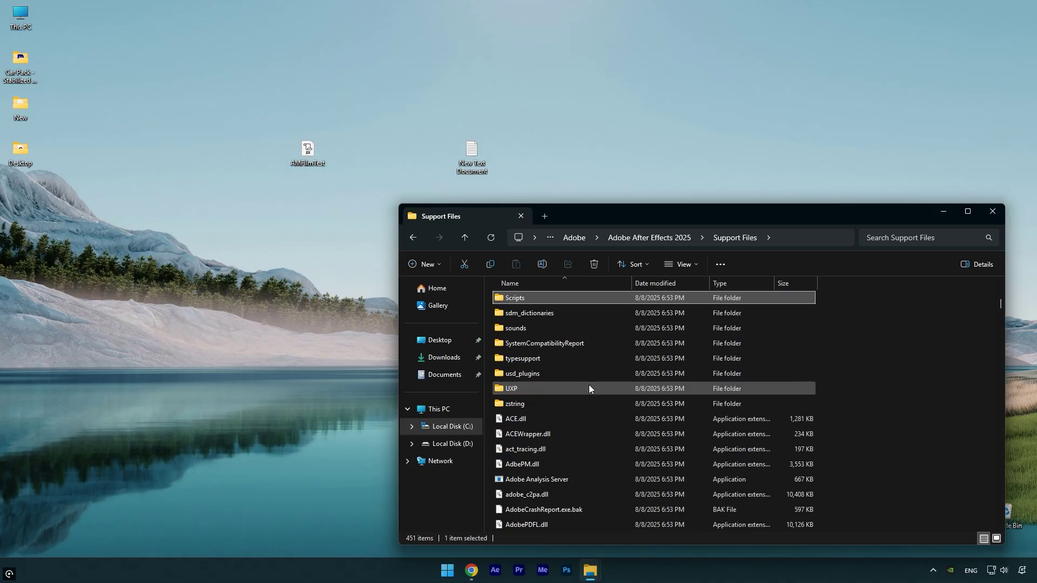
double_click(527, 299)
key(s)
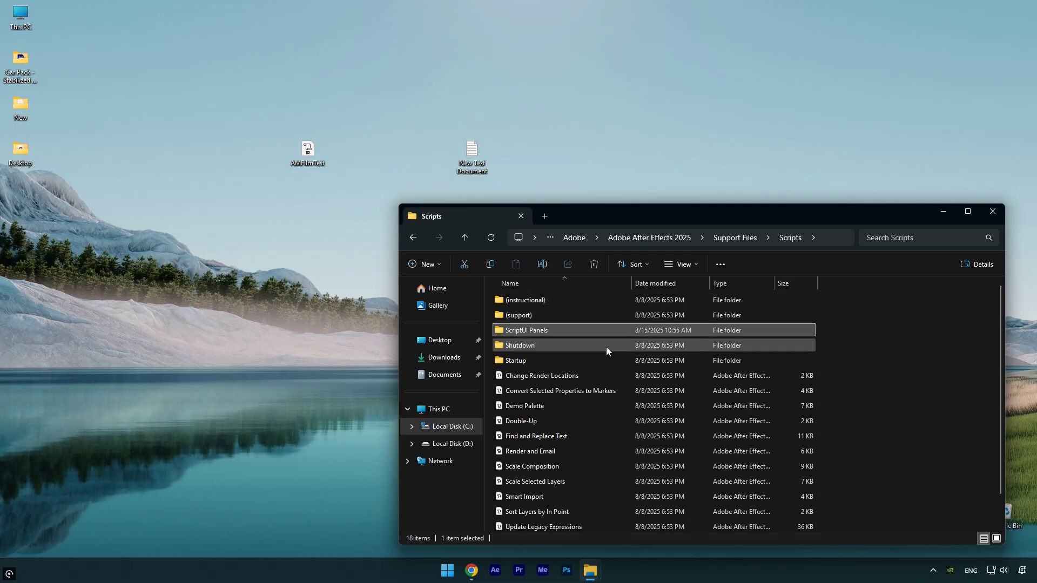
double_click(531, 330)
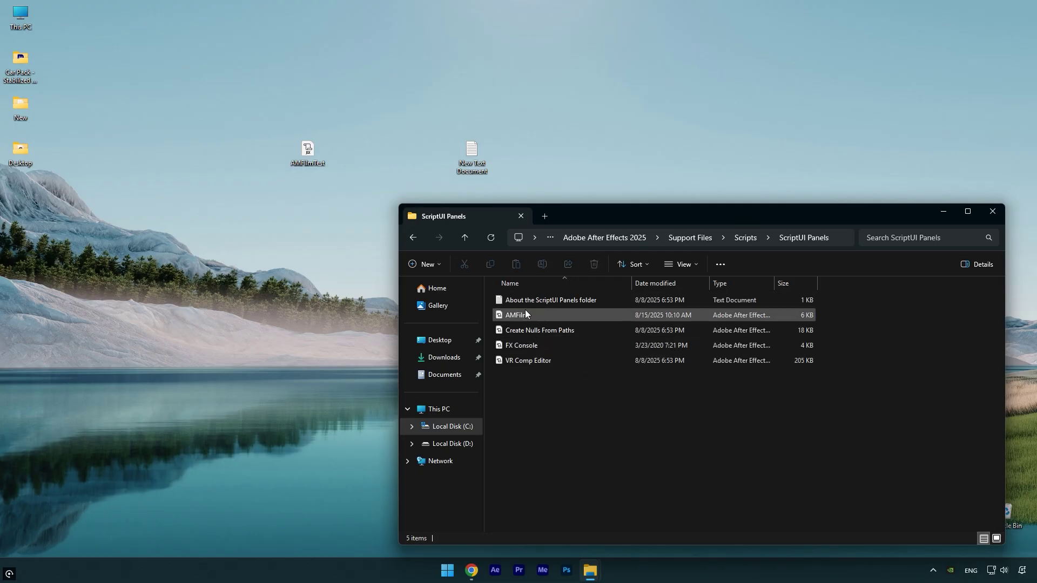
Replace the old AMFilm script with AMFilmTest.jsx in ScriptUI Panels, granting permission.
click(525, 312)
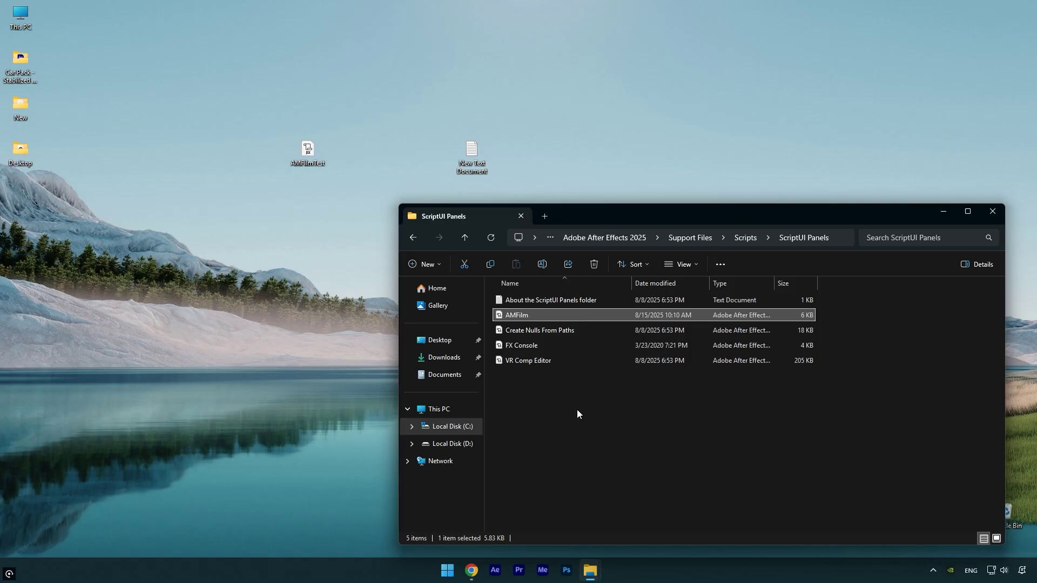
key(Delete)
click(489, 221)
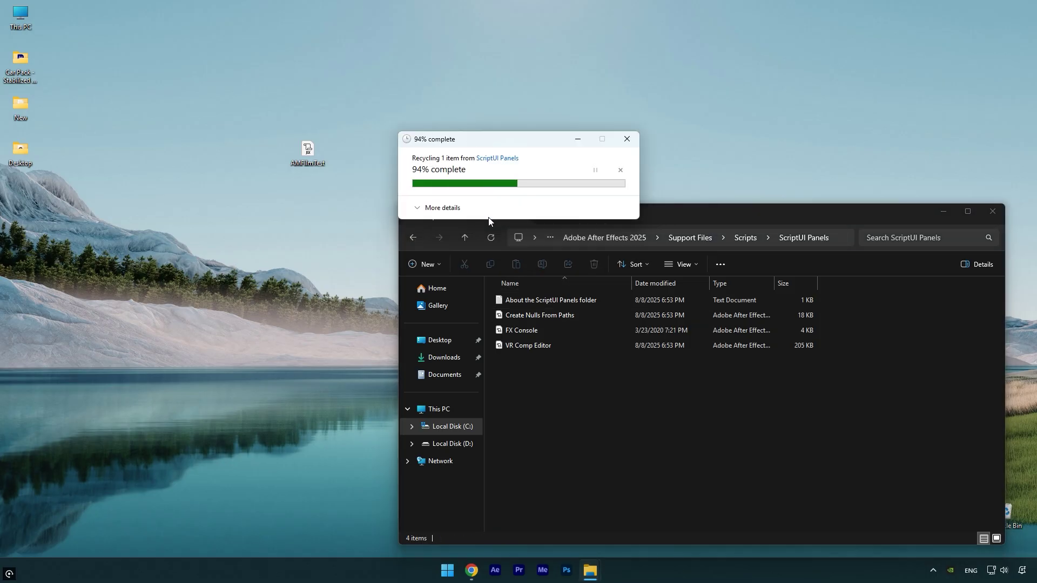
drag(311, 165, 620, 422)
click(492, 219)
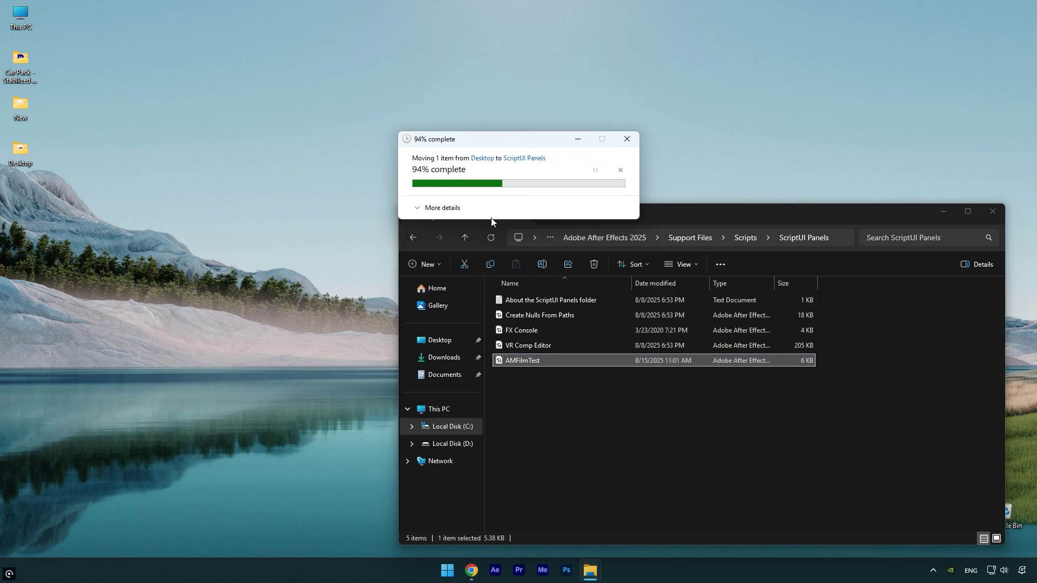
Open the Front Mansion project from the UI Panel\Project folder in After Effects.
click(626, 526)
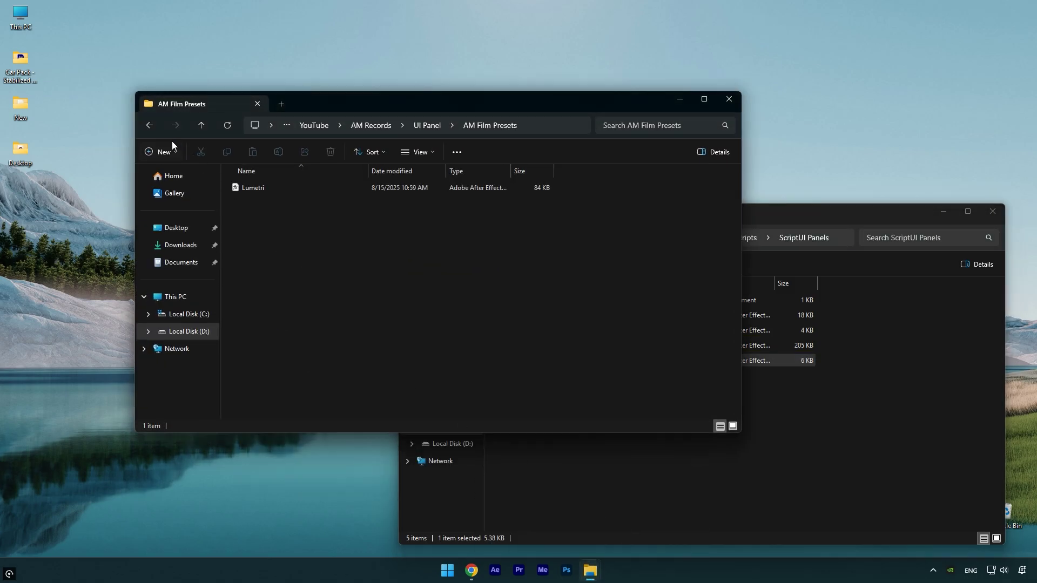
click(148, 125)
double_click(322, 196)
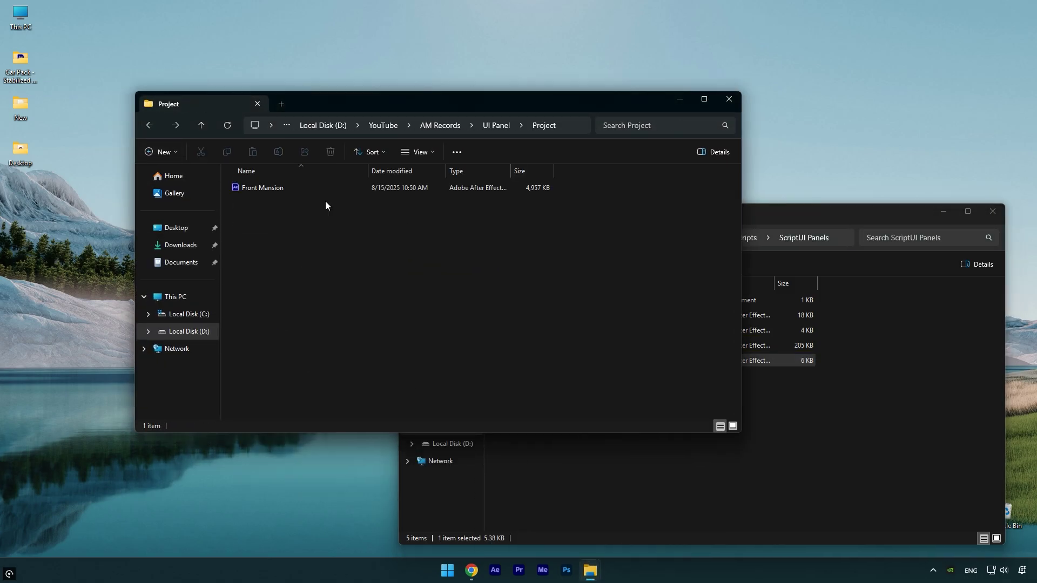
double_click(258, 188)
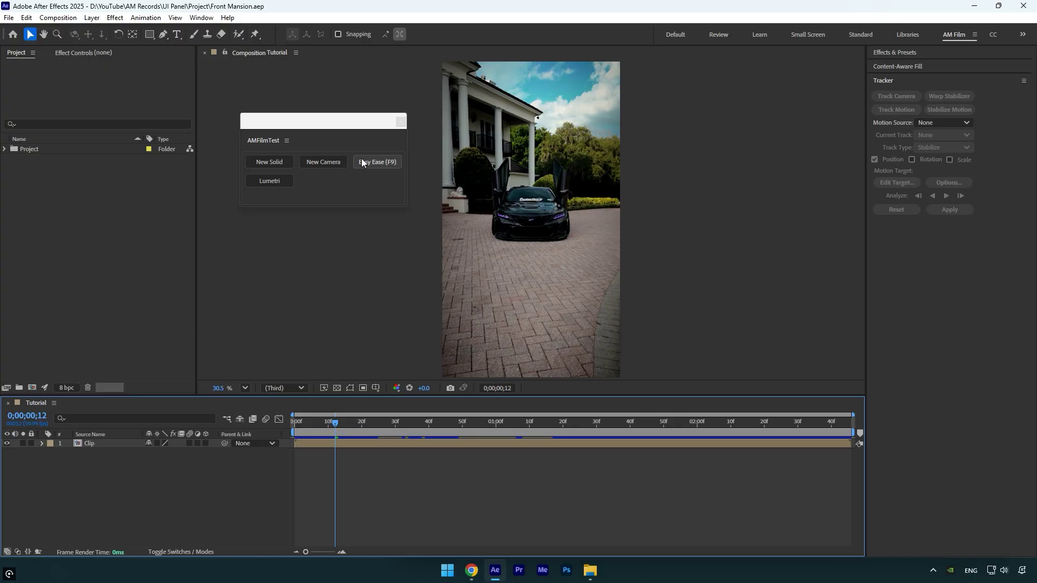
Close the AMFilmTest panel, reopen it from Window > AMFilmTest.jsx, and select the Clip layer.
click(400, 123)
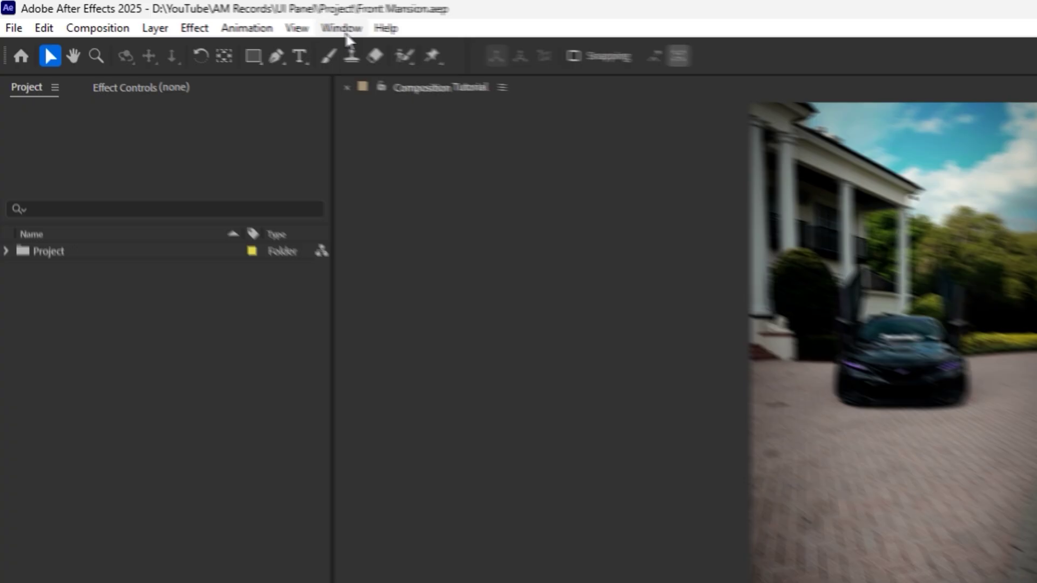
click(202, 18)
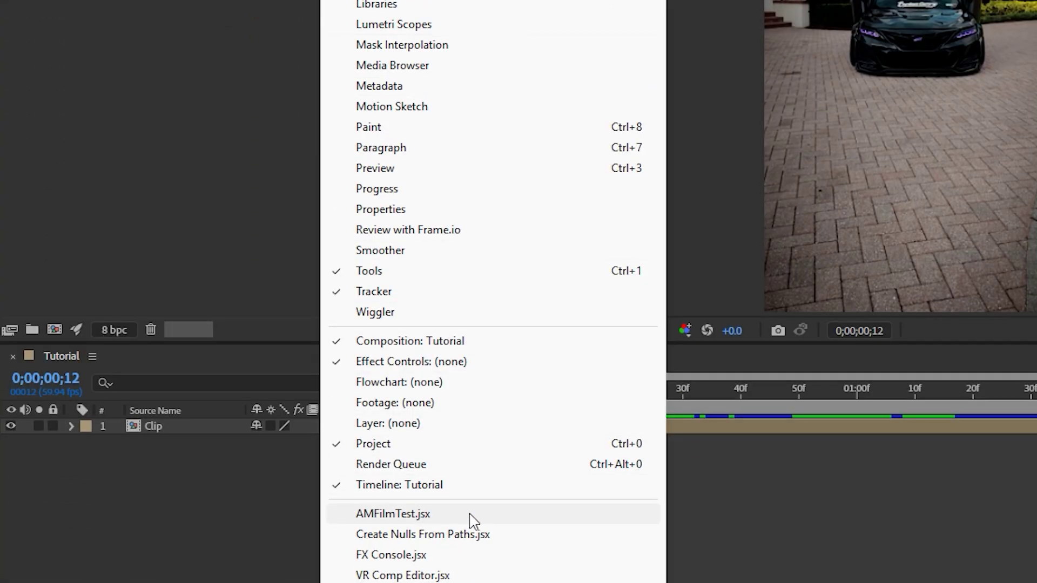
click(469, 515)
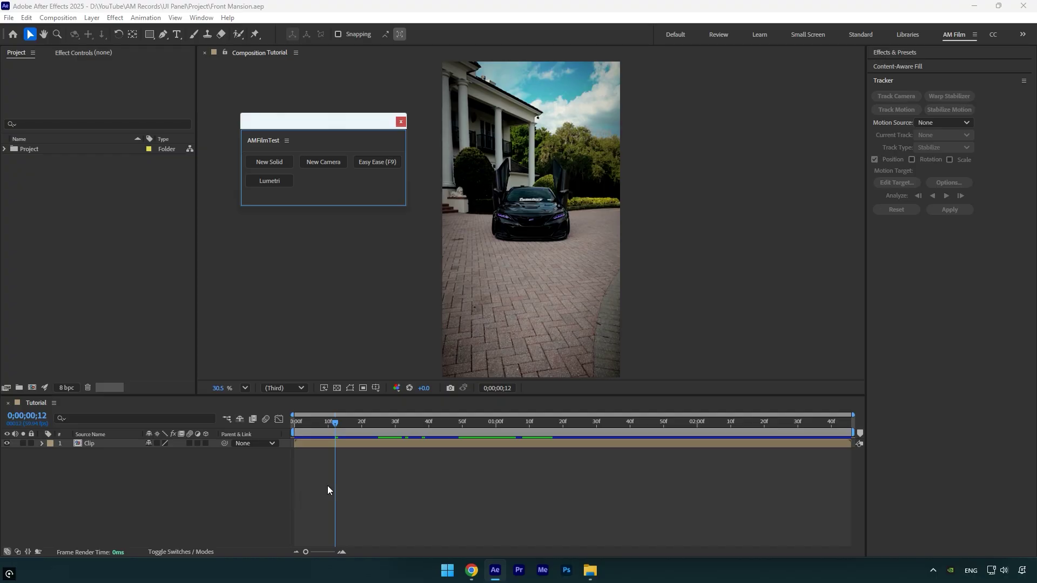
click(340, 443)
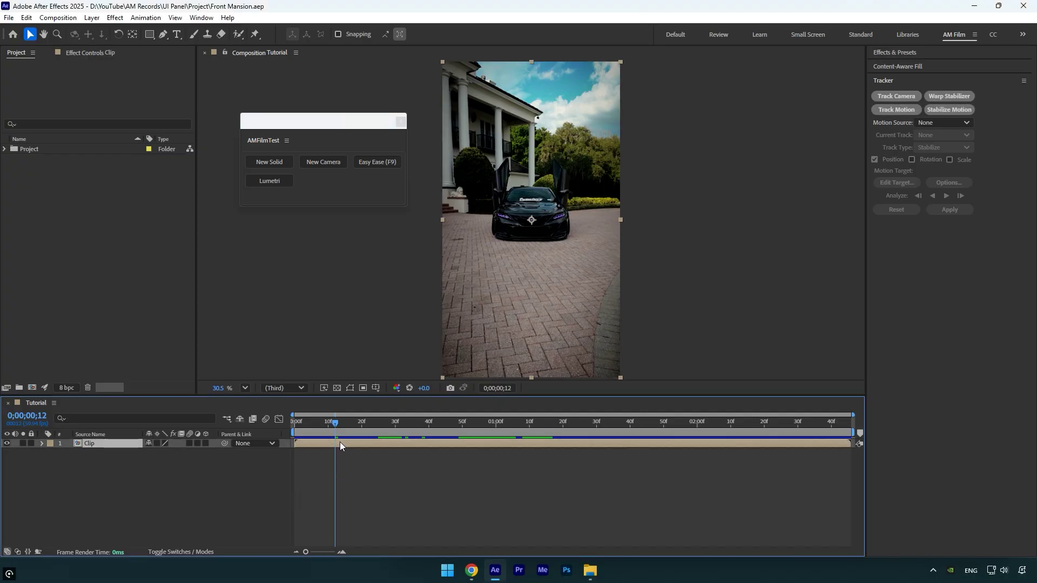
Add a camera and white solid, keyframe the Solid's Position Y to 1029 at frame 31, and Easy Ease both keyframes.
click(331, 165)
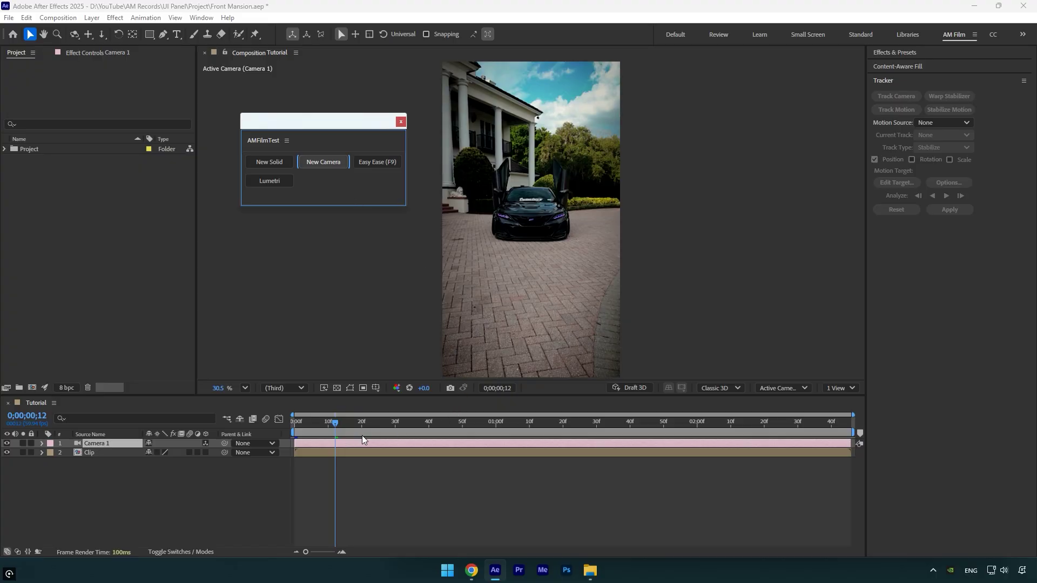
click(277, 162)
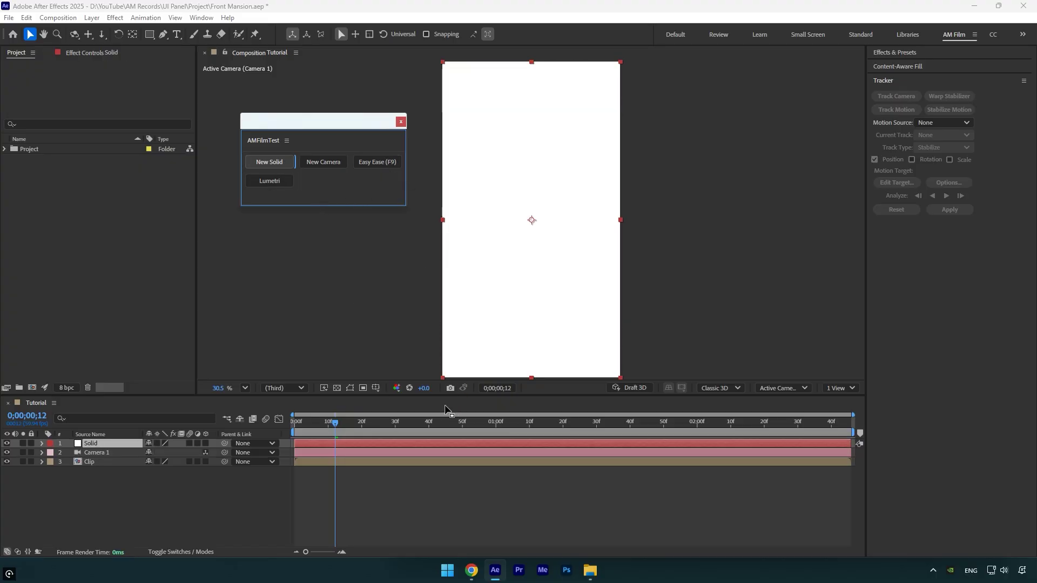
key(p)
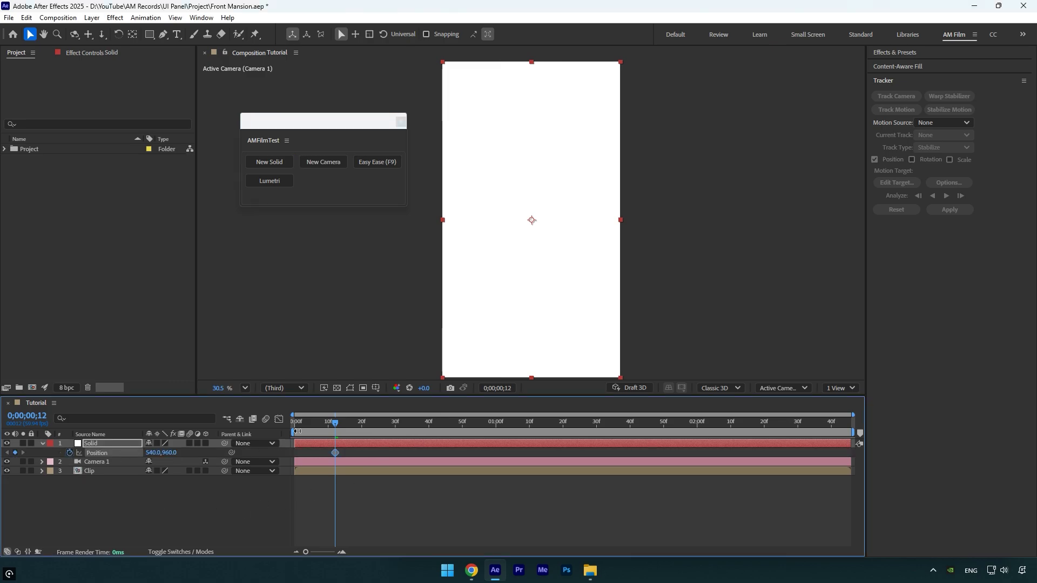
drag(335, 422, 399, 423)
drag(168, 453, 206, 453)
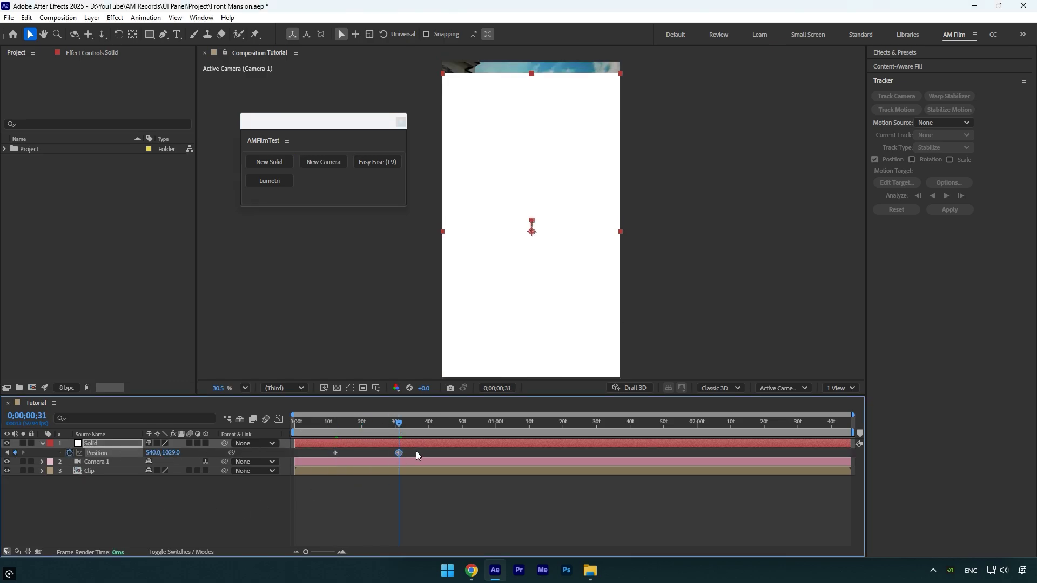
drag(417, 451, 316, 462)
click(382, 162)
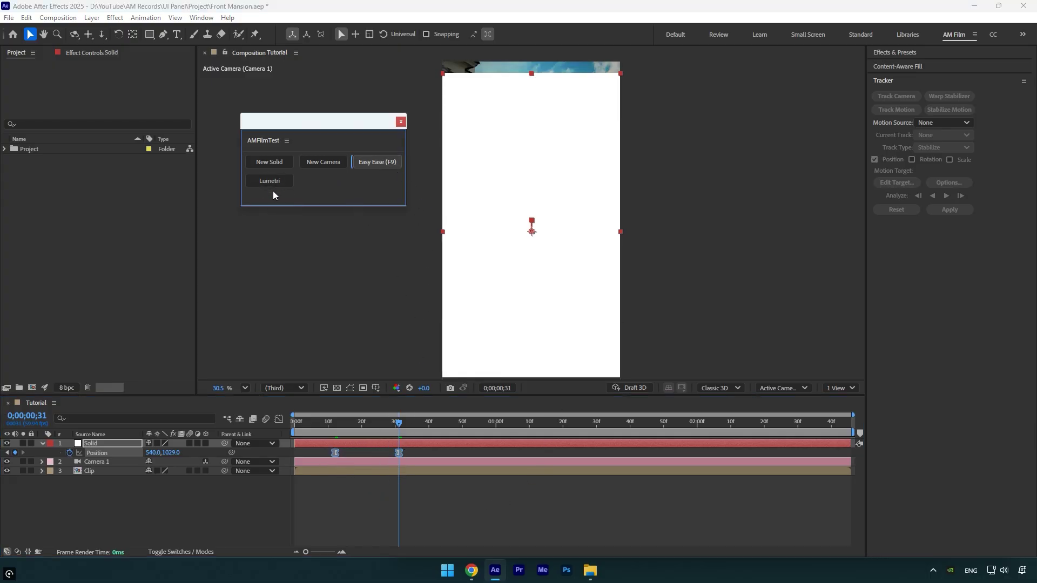
Drag the floating AMFilmTest panel by its tab into the right dock under Tracker.
mouse_move(300, 123)
mouse_down()
mouse_move(423, 144)
mouse_move(307, 125)
mouse_up()
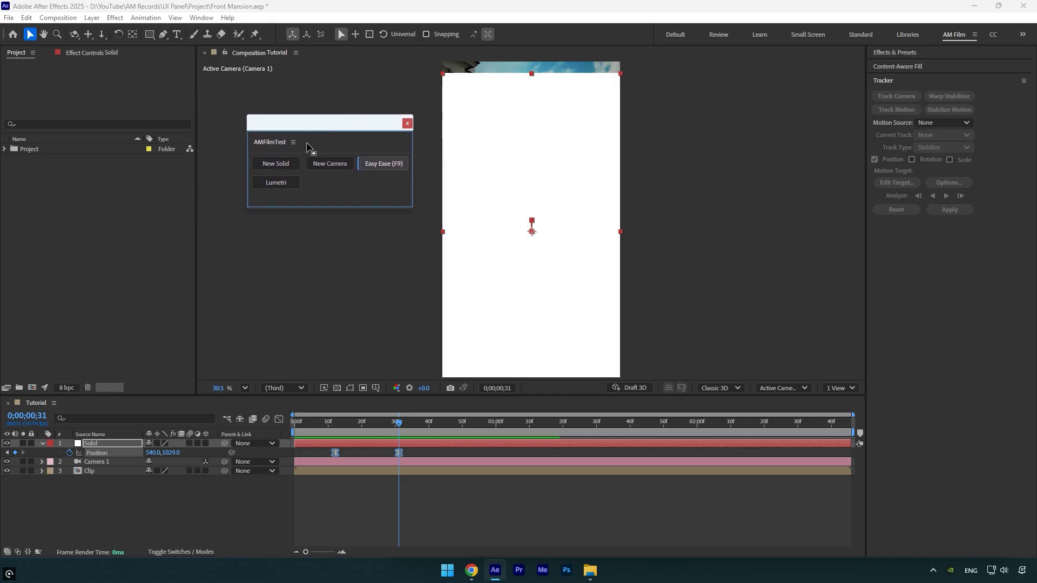
drag(307, 147, 901, 305)
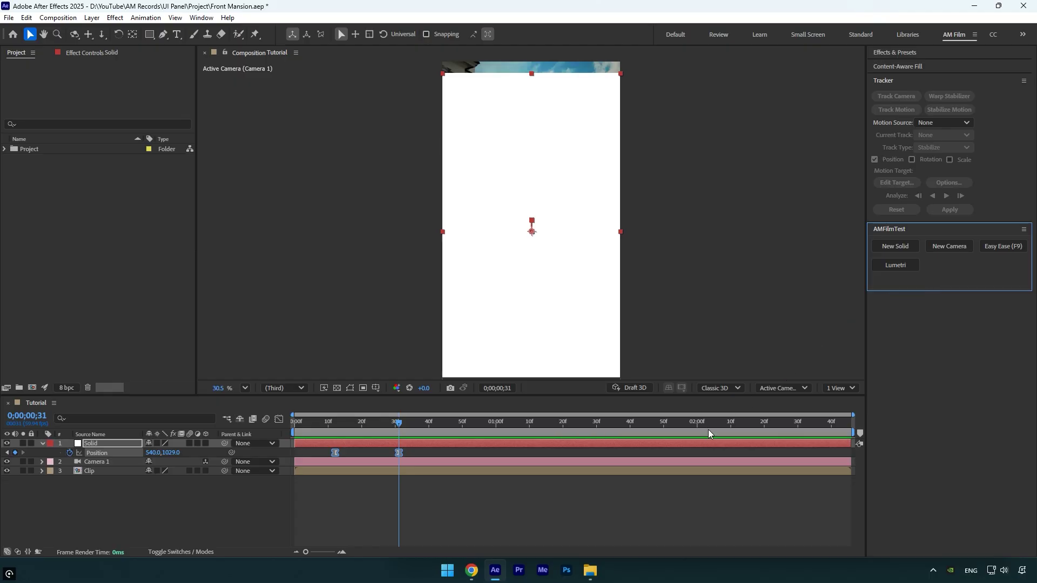
Delete the Solid and Camera 1 test layers and apply the Glow effect to the Clip layer.
shift+click(102, 462)
key(Delete)
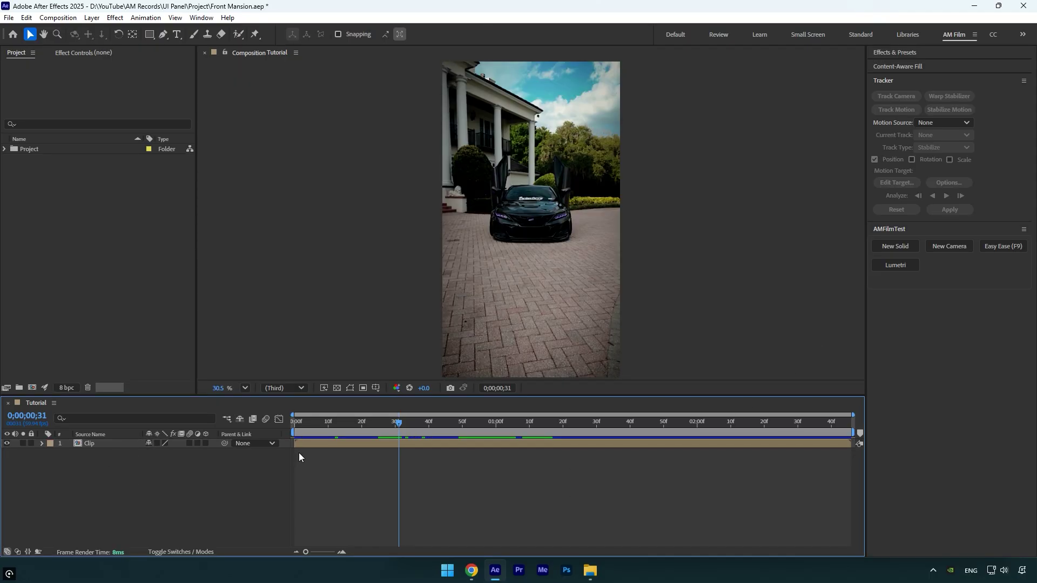
click(324, 443)
key(ctrl+space)
text(glow)
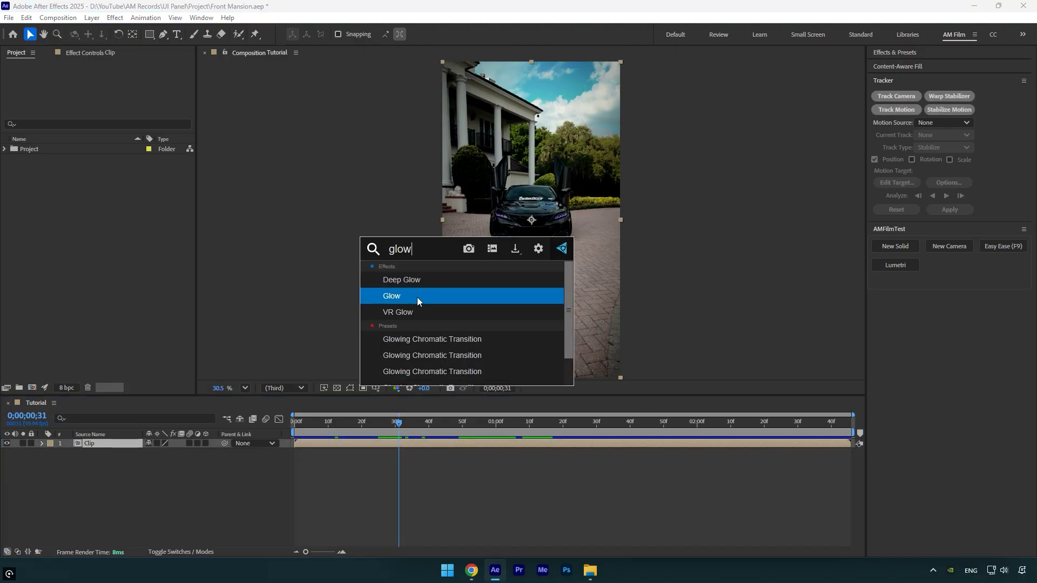
click(417, 298)
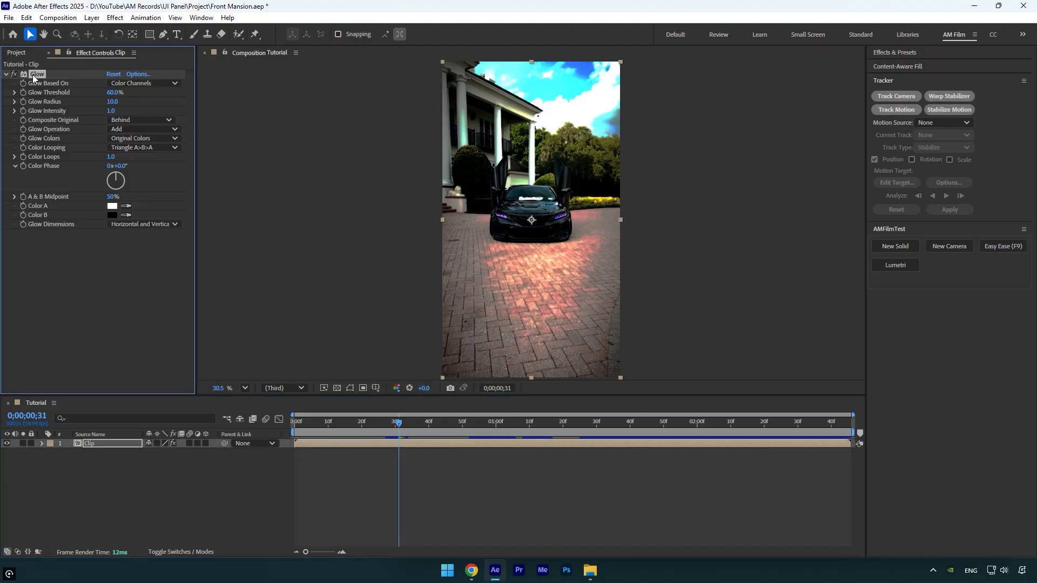
Save the effect as an animation preset named 'Glow' in D:\YouTube\AM Records\UI Panel\AM Film Presets.
click(146, 18)
click(165, 31)
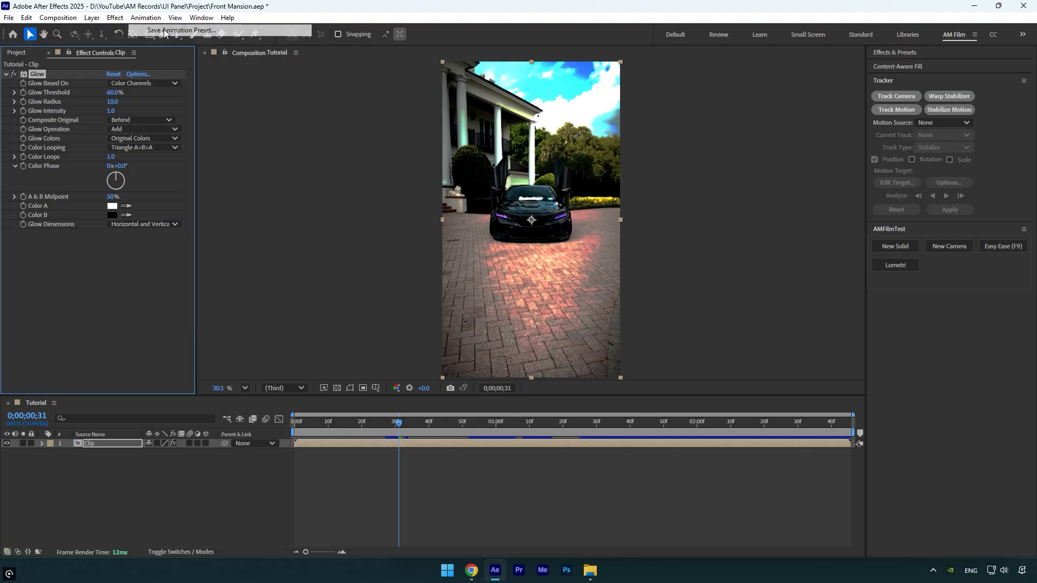
click(57, 181)
double_click(135, 169)
double_click(136, 125)
double_click(134, 155)
double_click(138, 111)
double_click(120, 256)
text(Glow)
key(Return)
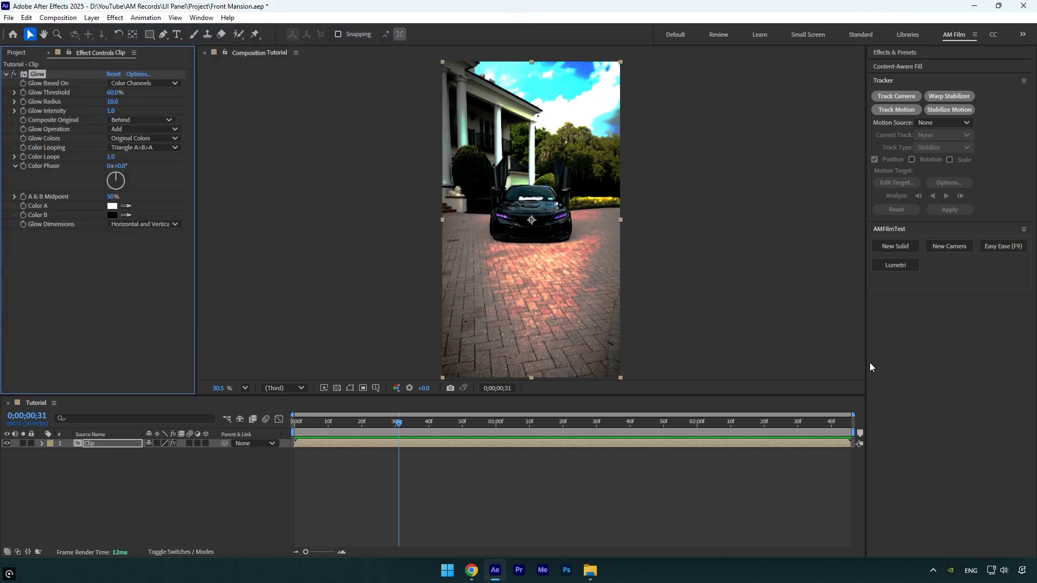
Quit After Effects without saving changes and reopen Front Mansion.aep.
click(1023, 6)
click(541, 314)
double_click(268, 189)
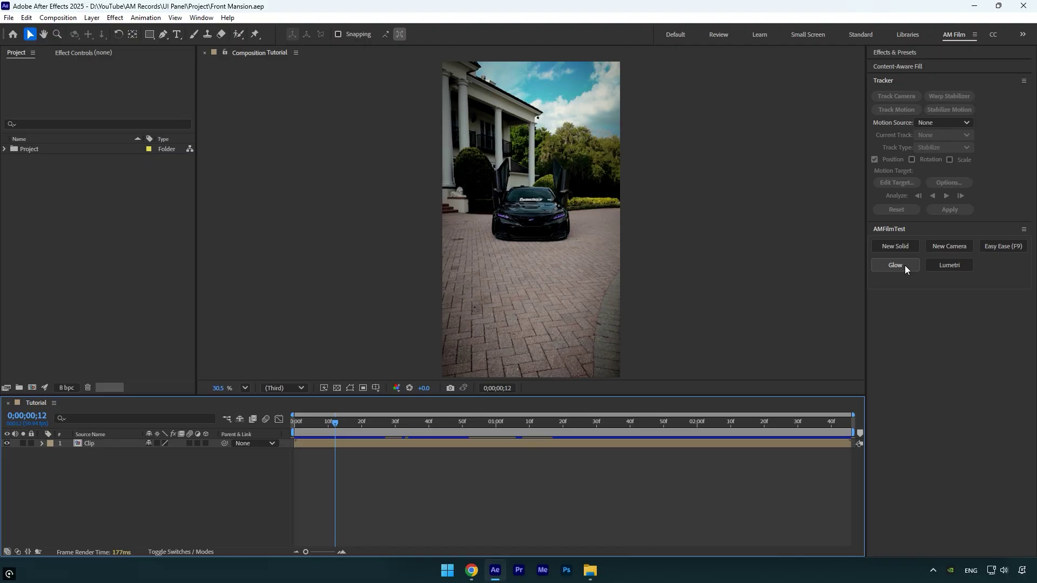
With Clip selected, press the AMFilmTest panel's Glow button twice; Effect Controls still lists no effects.
click(608, 446)
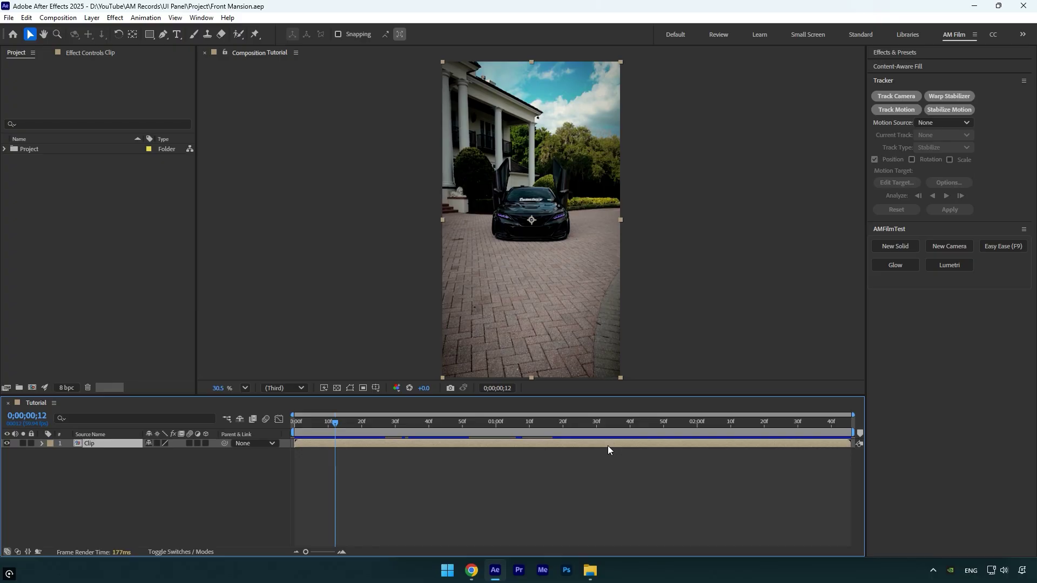
click(907, 269)
click(89, 54)
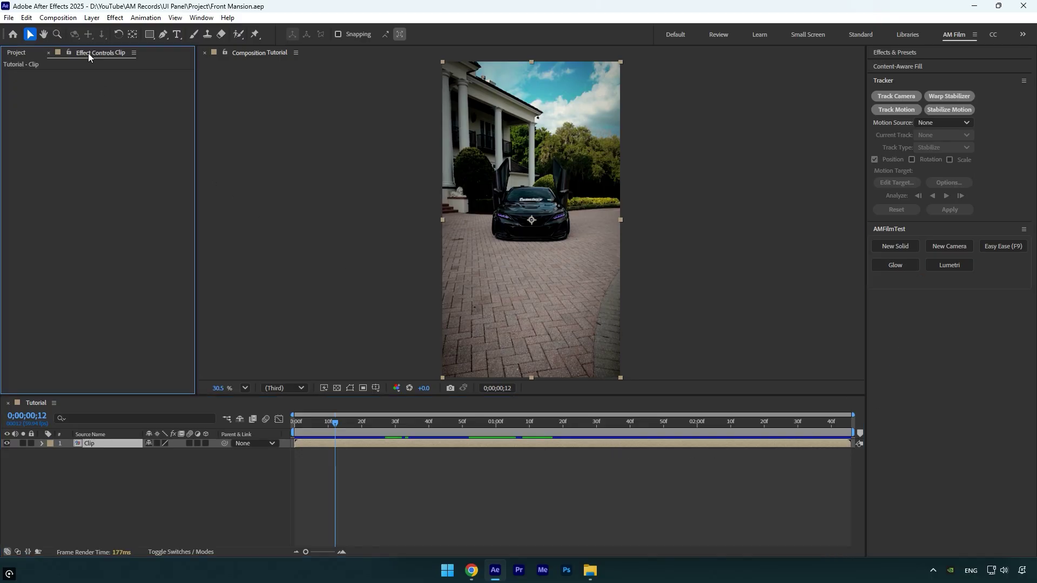
click(891, 265)
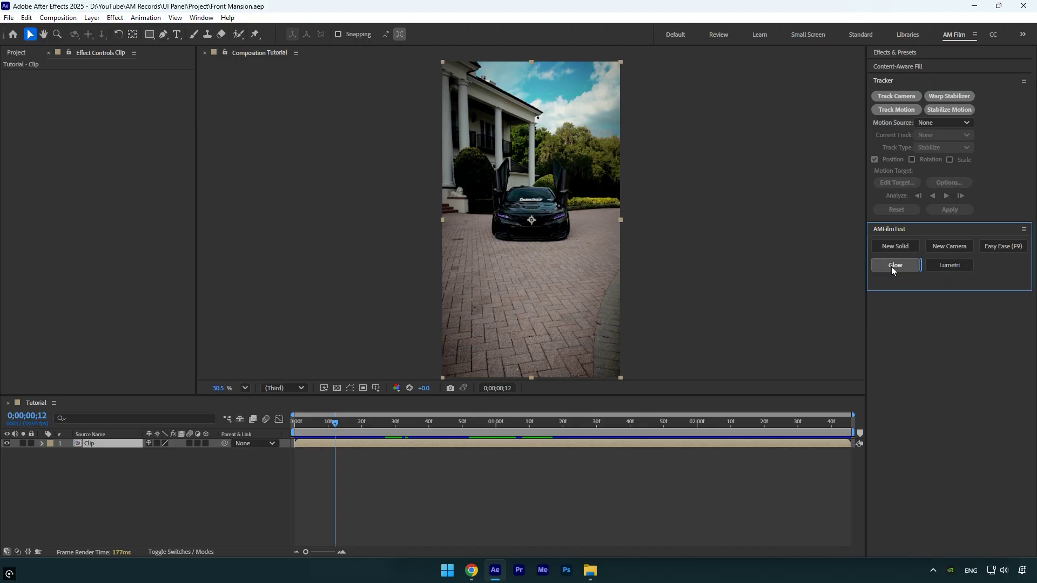
Tell ChatGPT 'When I click on preset name, presets not applying' and read its answer.
click(470, 570)
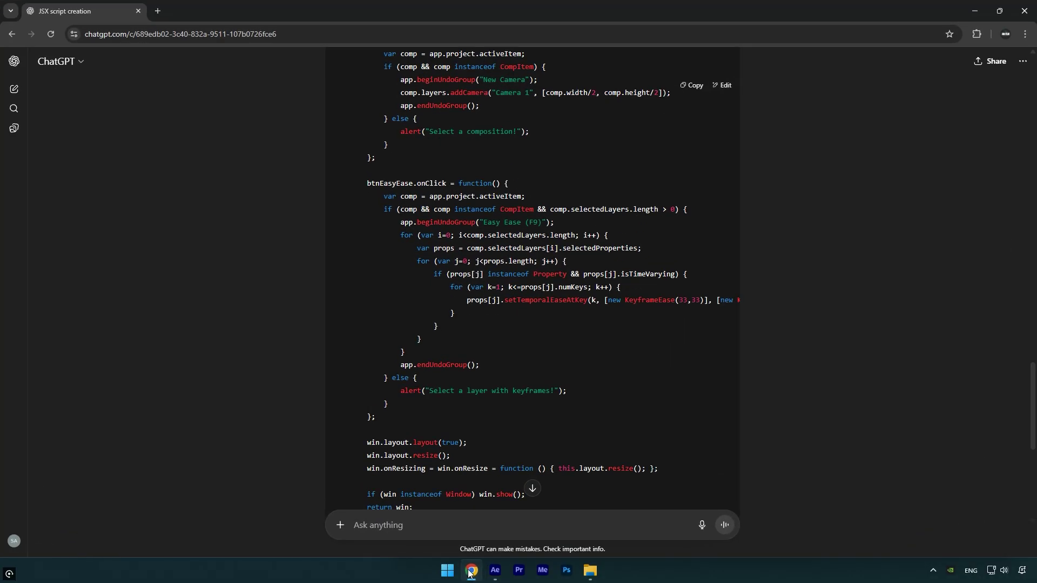
text(When I click on pre)
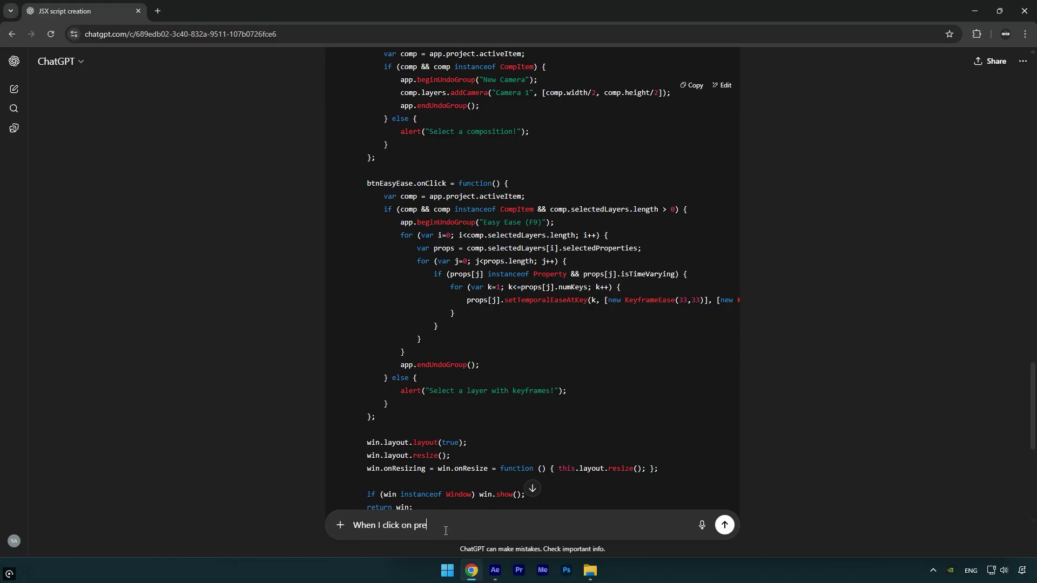
text(set name, presets not applying)
key(Return)
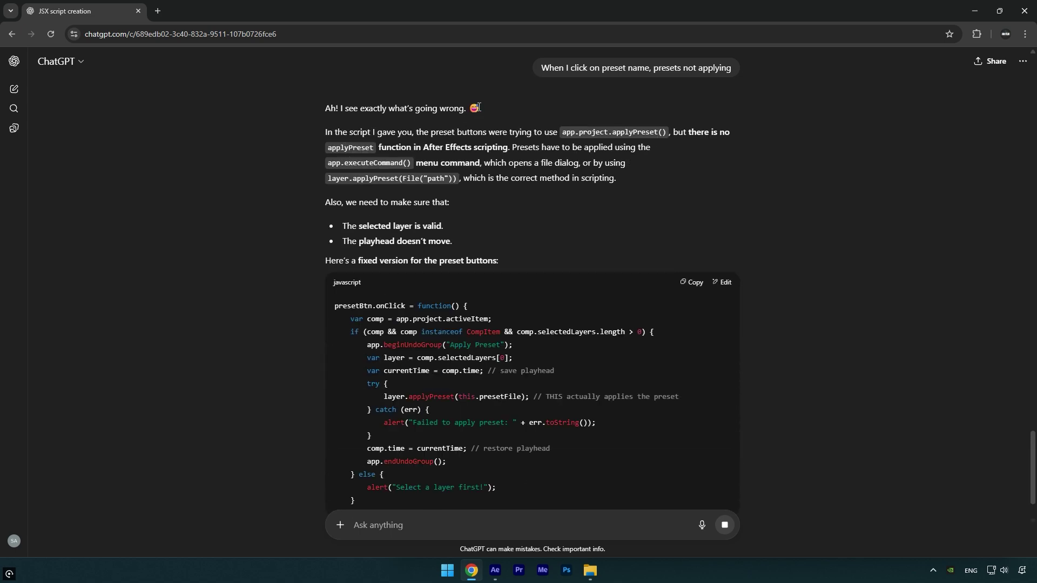
scroll(513, 410, down, 2)
scroll(513, 415, down, 3)
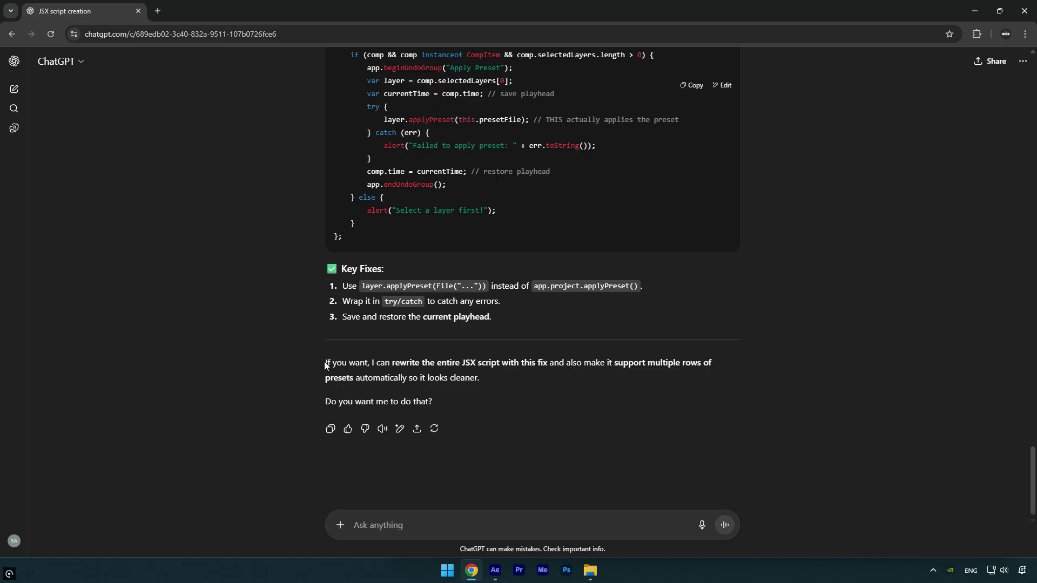
Quote the offer to rewrite the whole script, reply 'Yes', and copy the rewritten script.
drag(324, 362, 498, 378)
click(363, 346)
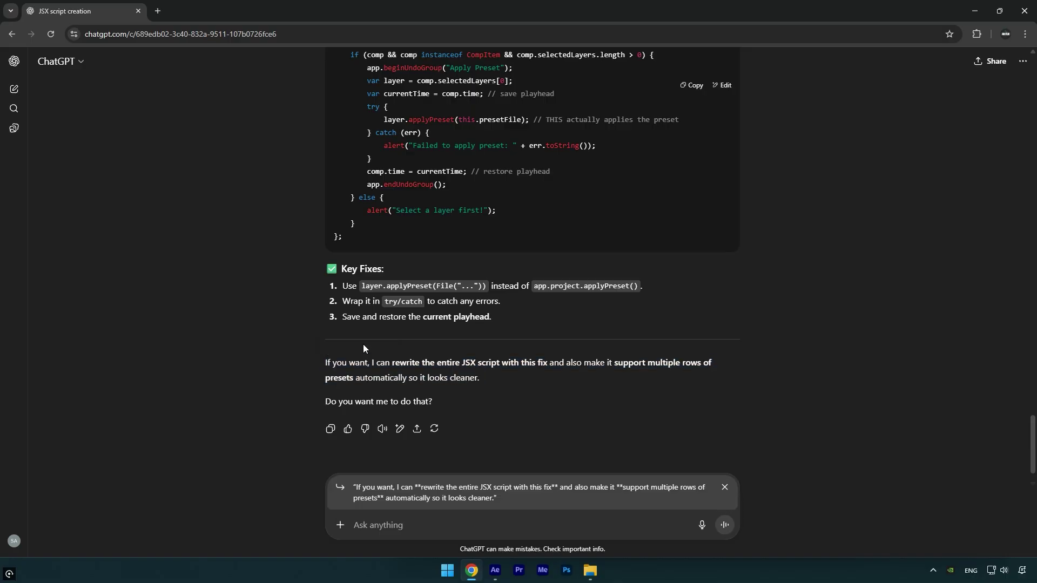
text(Yes)
key(Return)
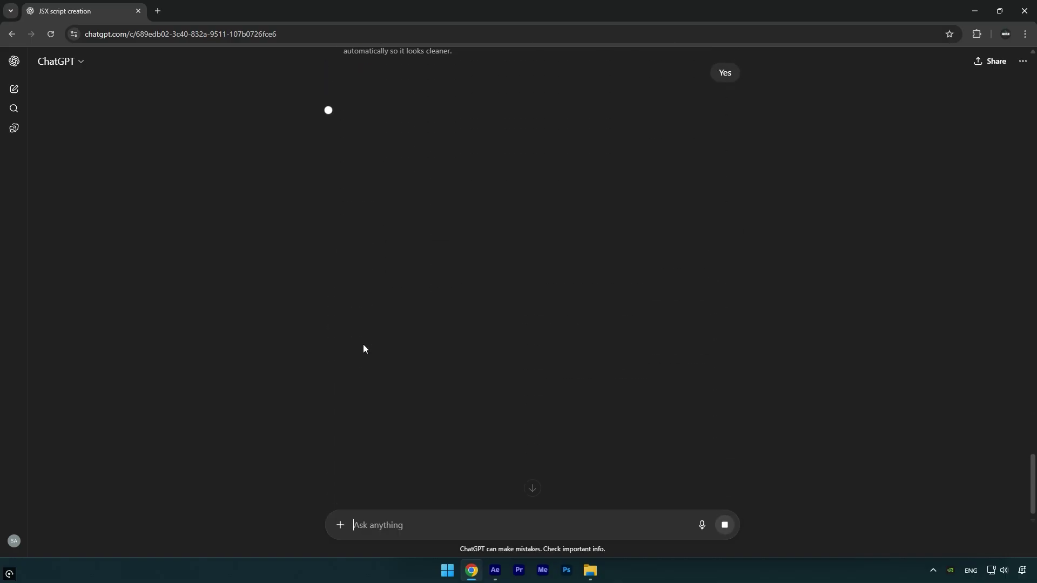
scroll(562, 424, down, 1)
scroll(562, 425, down, 20)
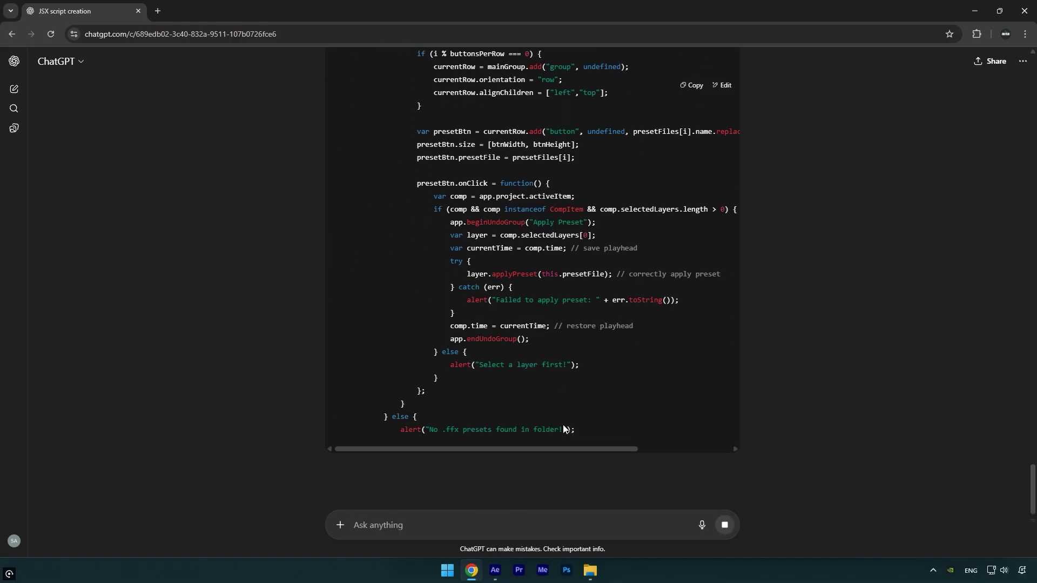
scroll(702, 282, up, 4)
click(693, 86)
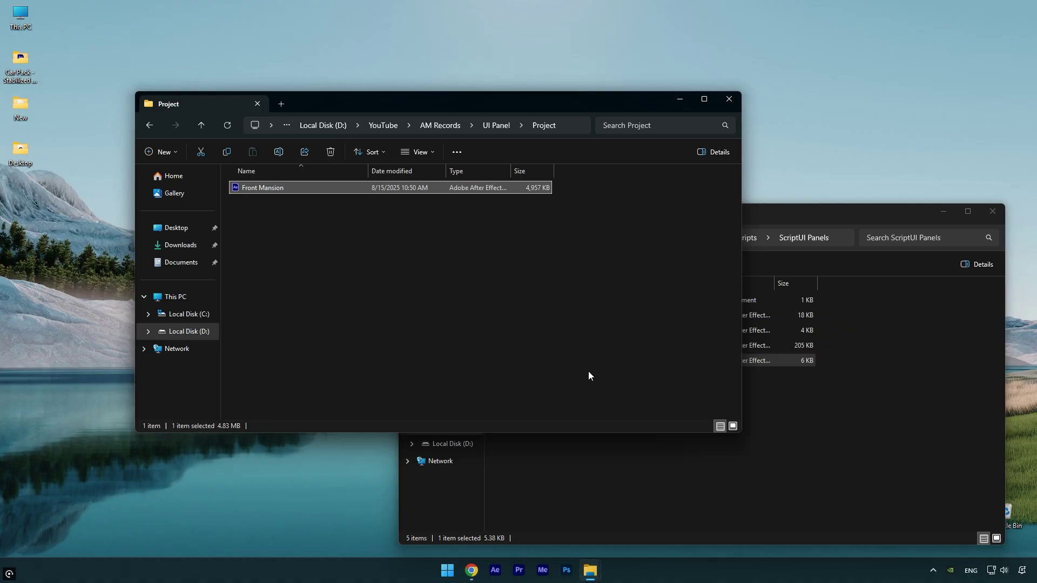
Replace all of AMFilmTest.jsx's code in Notepad with the copied script and save it.
click(620, 486)
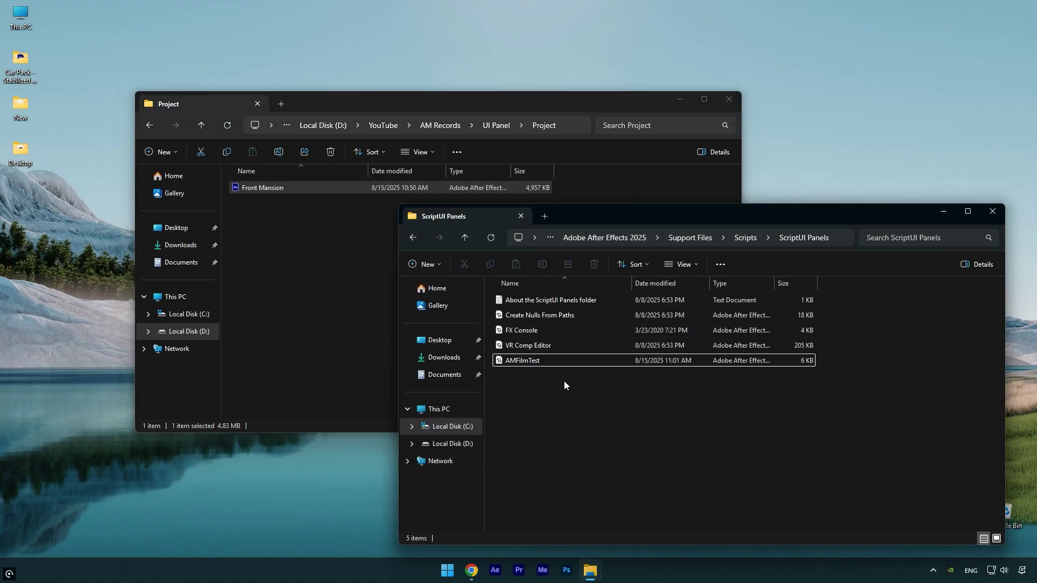
right_click(530, 362)
click(578, 312)
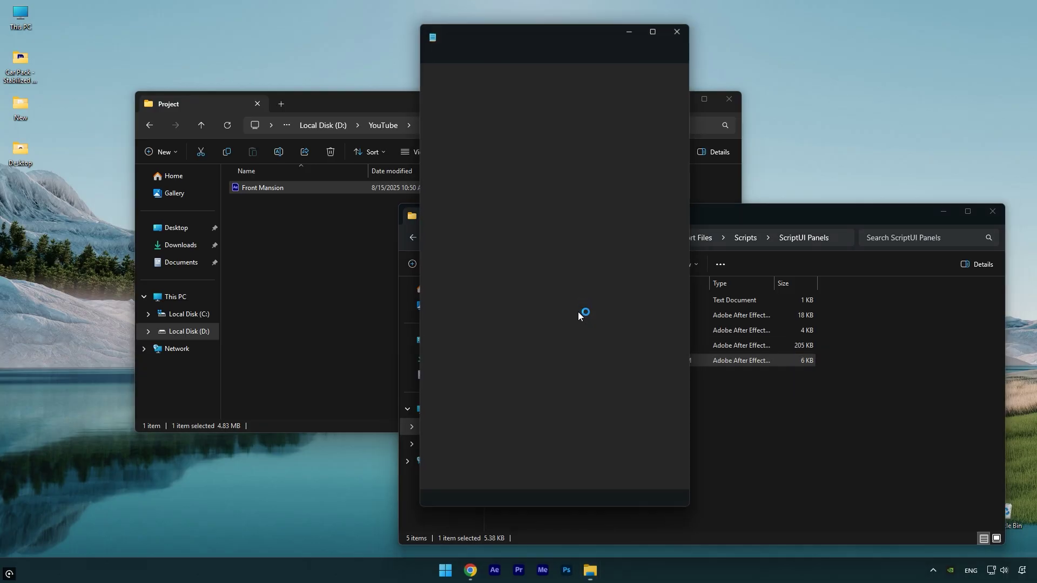
key(ctrl+a)
key(Delete)
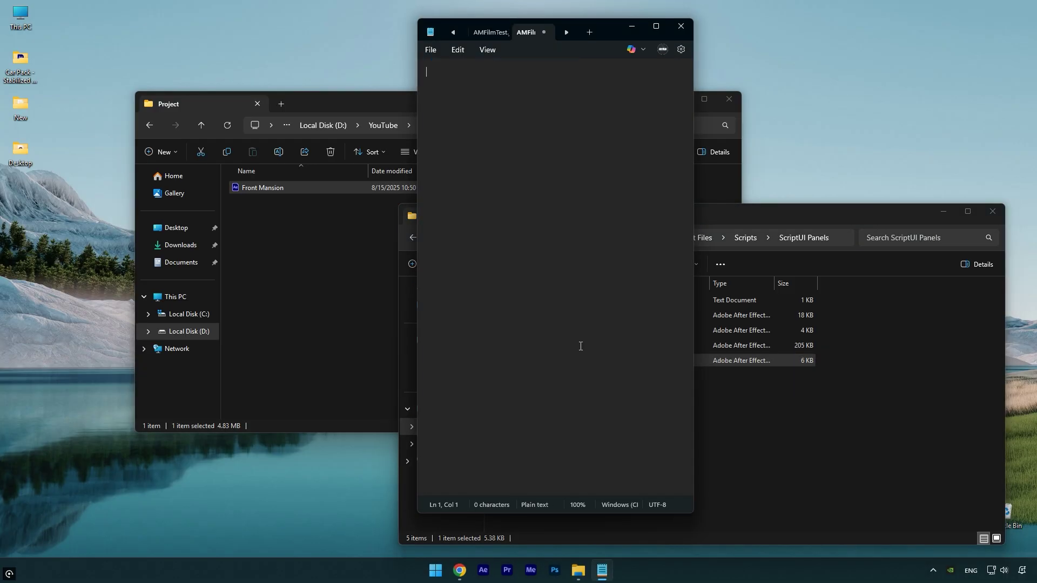
key(ctrl+v)
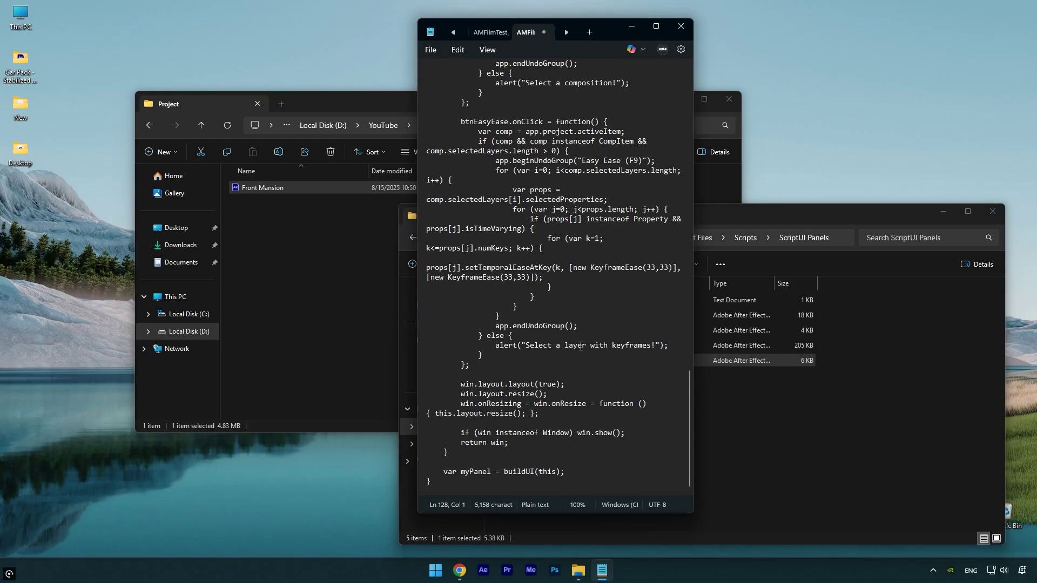
click(430, 50)
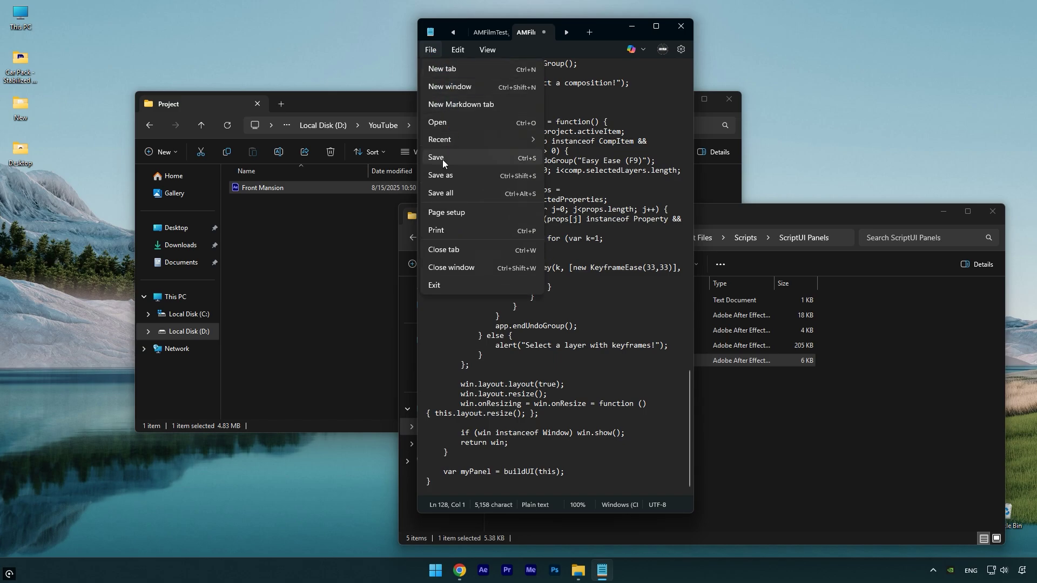
click(443, 160)
Reopen Front Mansion.aep, use the panel to add Glow and Lumetri to Clip, then create a New Solid.
click(681, 26)
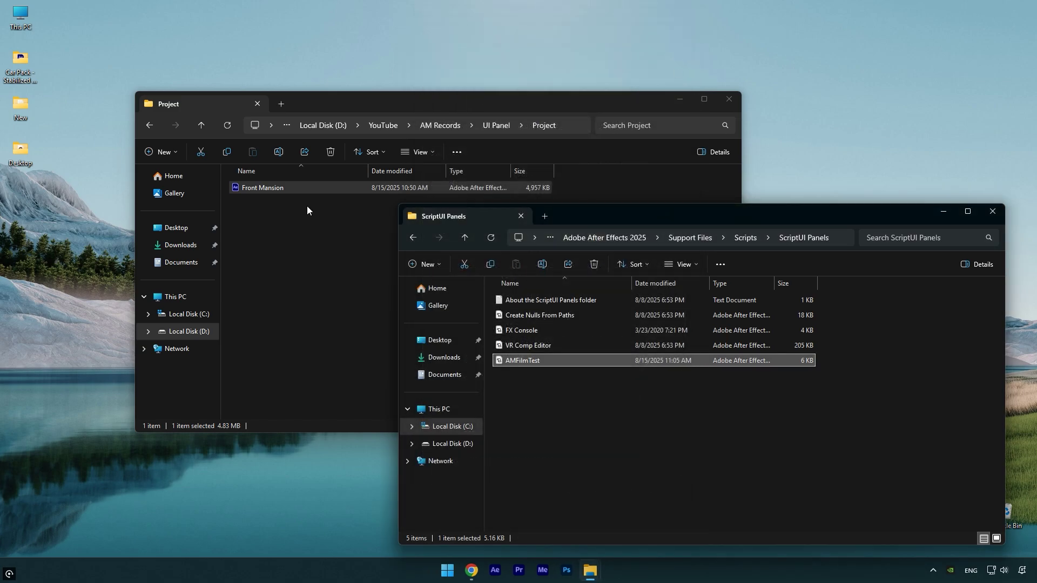
double_click(251, 192)
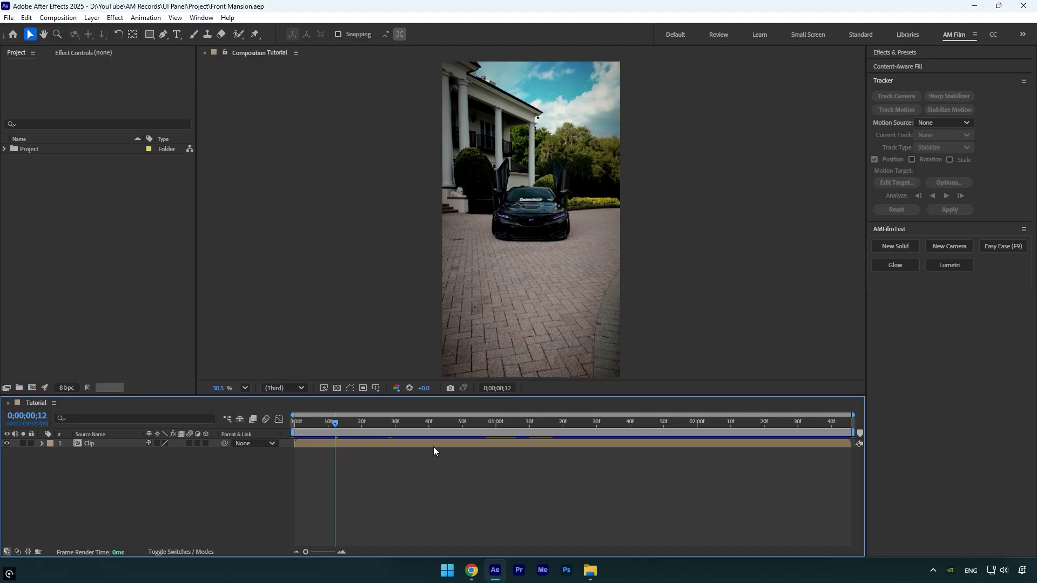
click(434, 446)
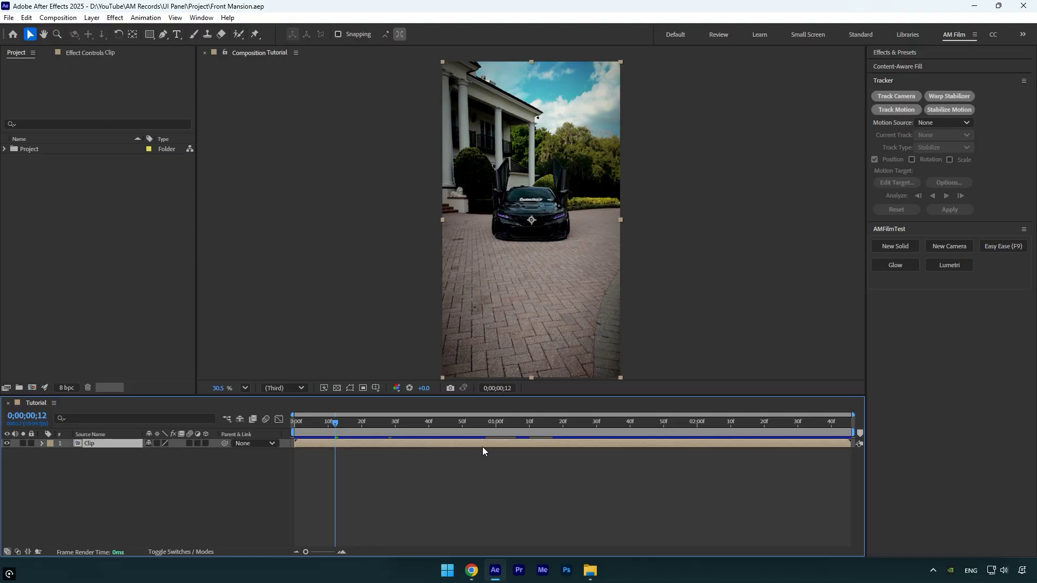
click(897, 269)
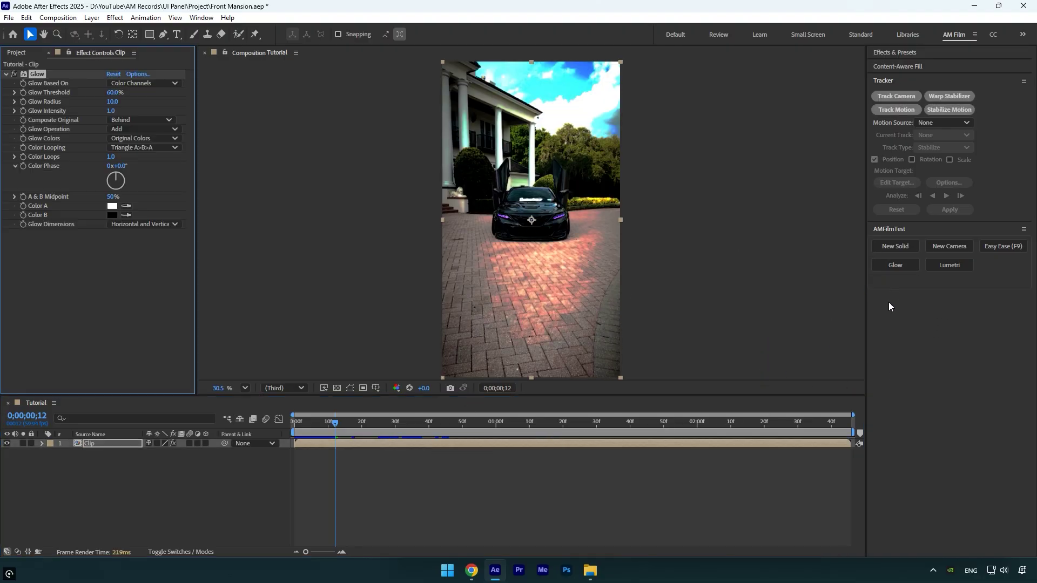
click(961, 265)
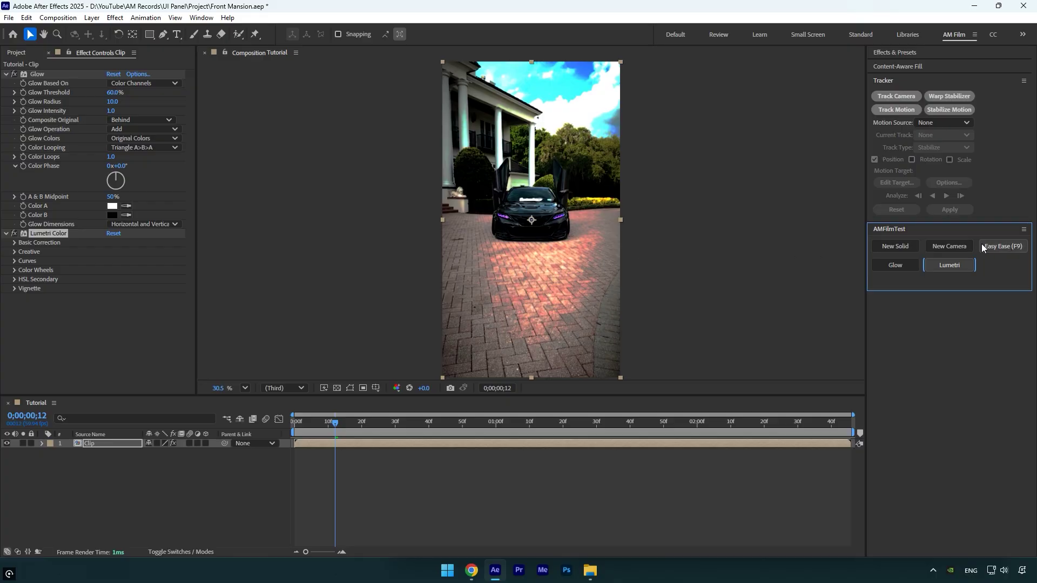
click(896, 246)
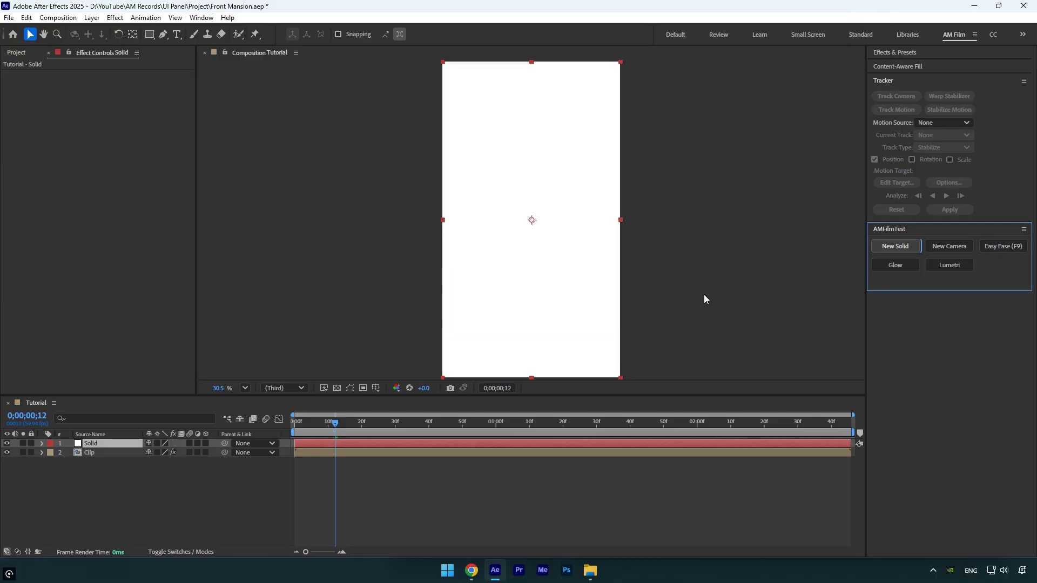